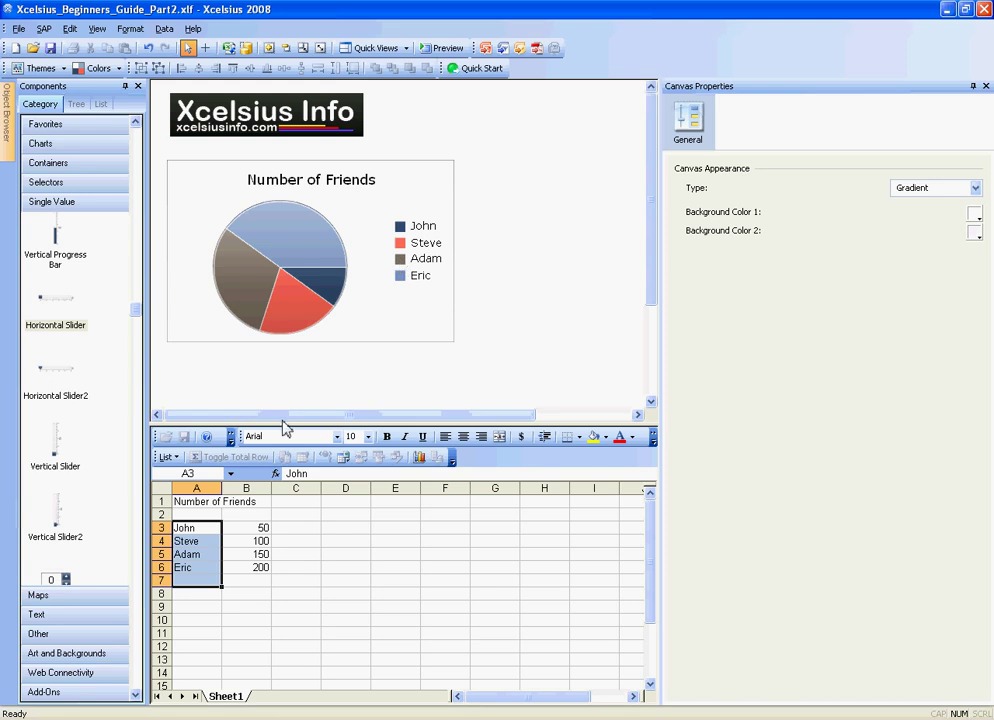
Place a dial to the right of the pie chart and take its title from cell A3
left_click_drag(197, 533, 252, 568)
left_click(364, 572)
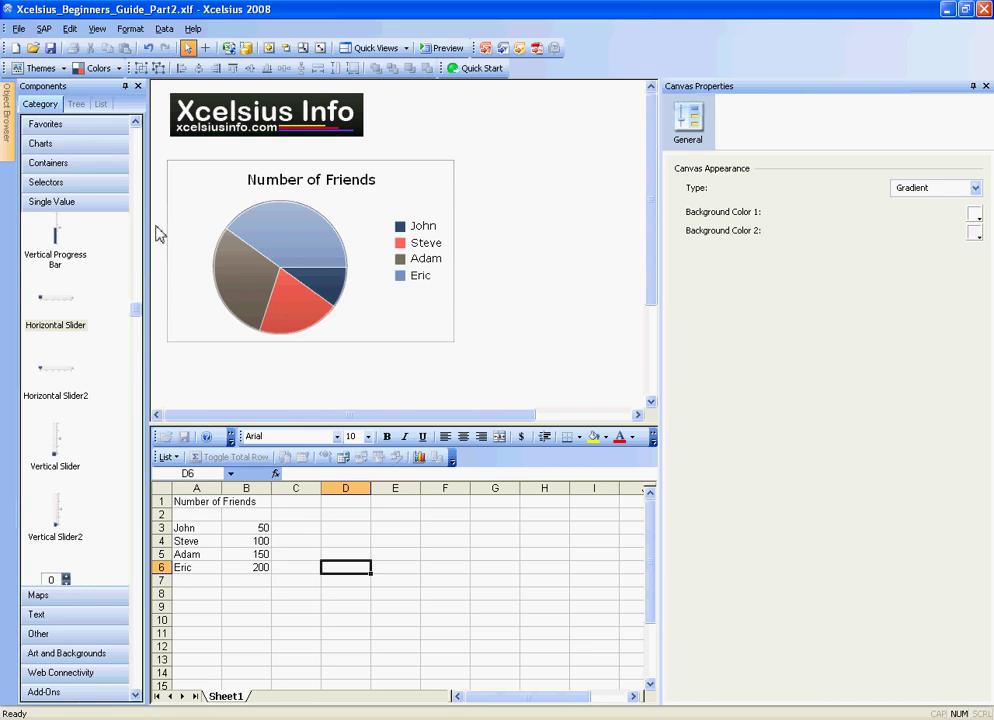
left_click_drag(135, 313, 133, 262)
left_click(63, 343)
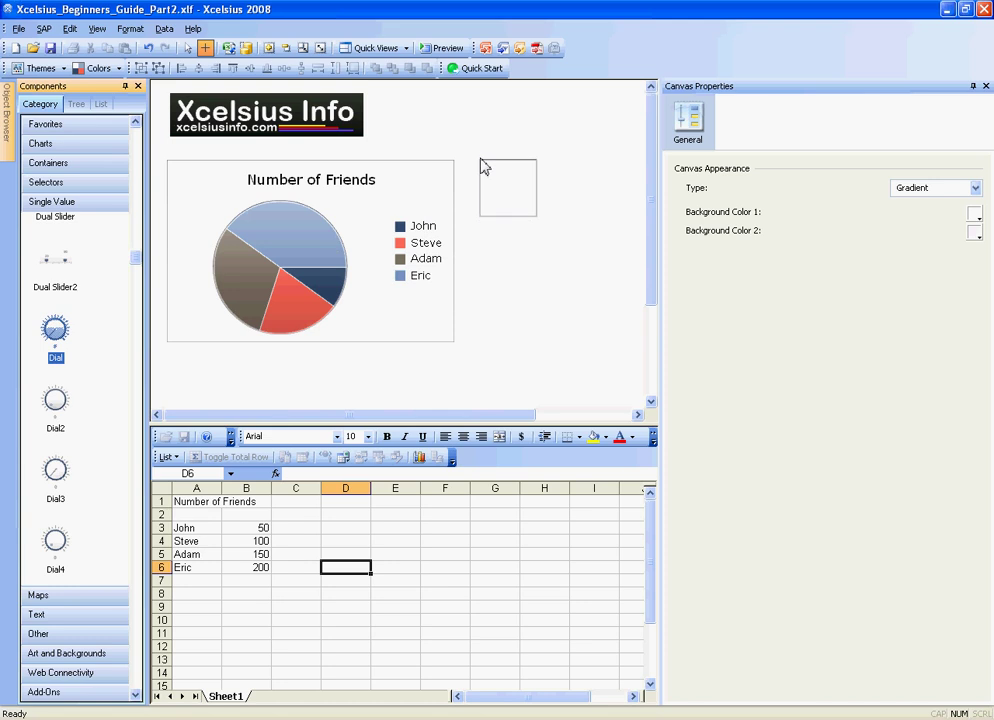
left_click(484, 166)
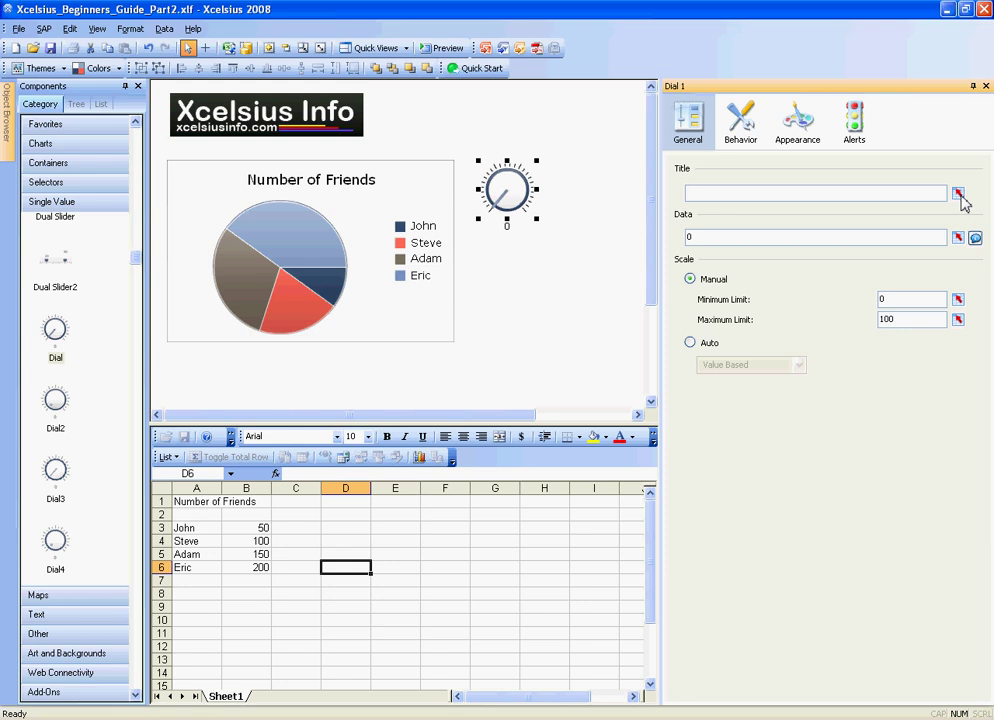
left_click(958, 193)
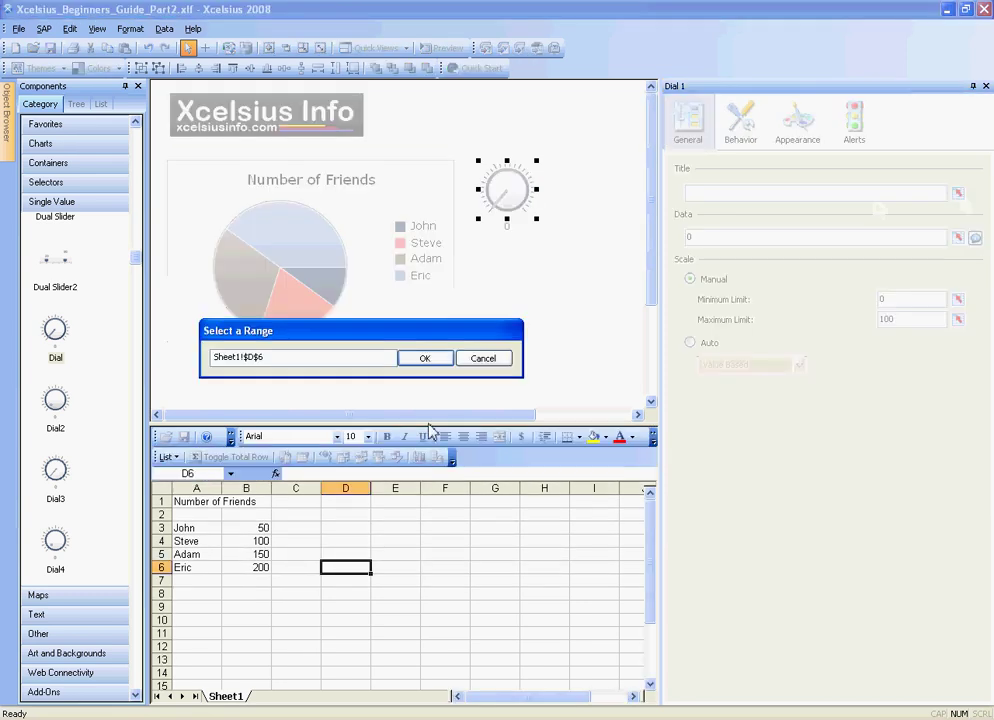
left_click(205, 527)
left_click(425, 359)
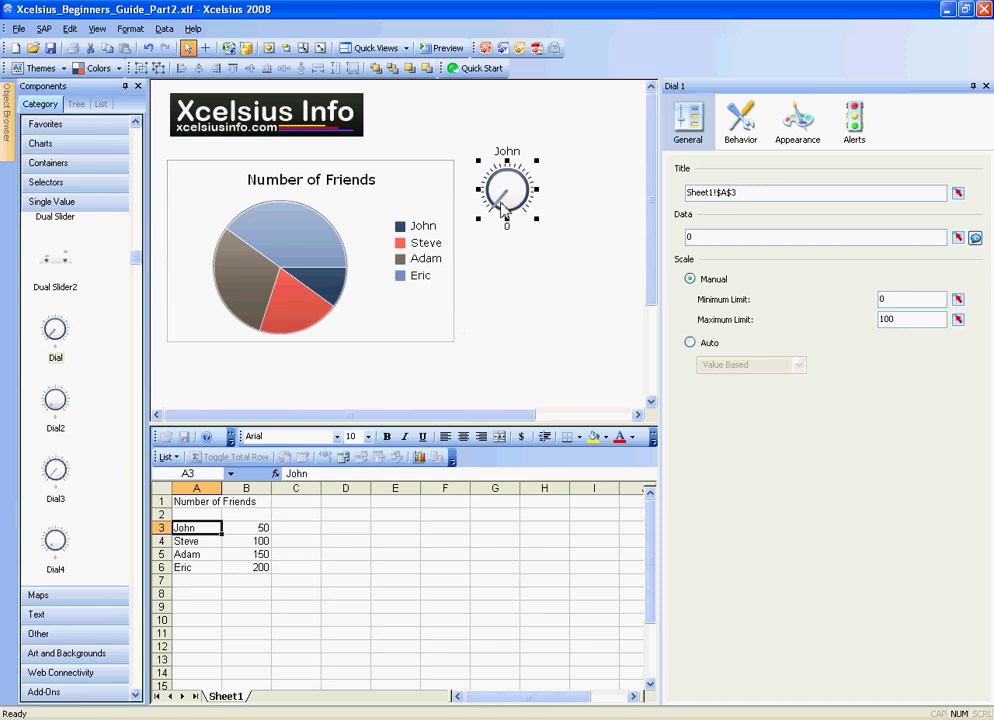
Shrink the dial and bind its value to cell B3 so it shows 50
left_click_drag(536, 218, 491, 199)
left_click(839, 240)
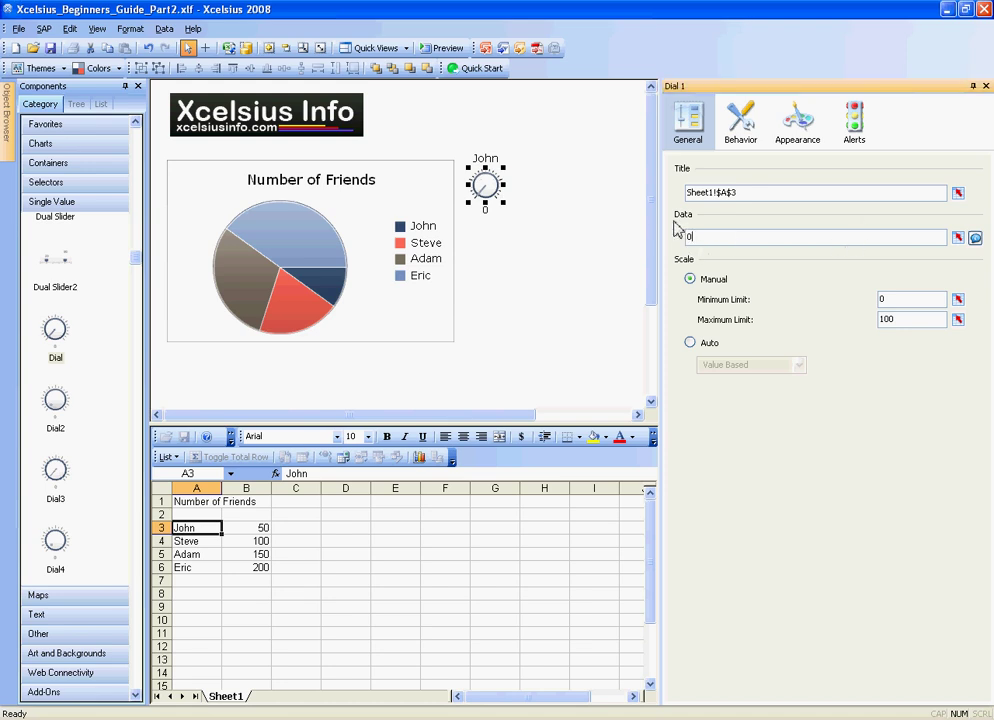
left_click(957, 239)
left_click(260, 530)
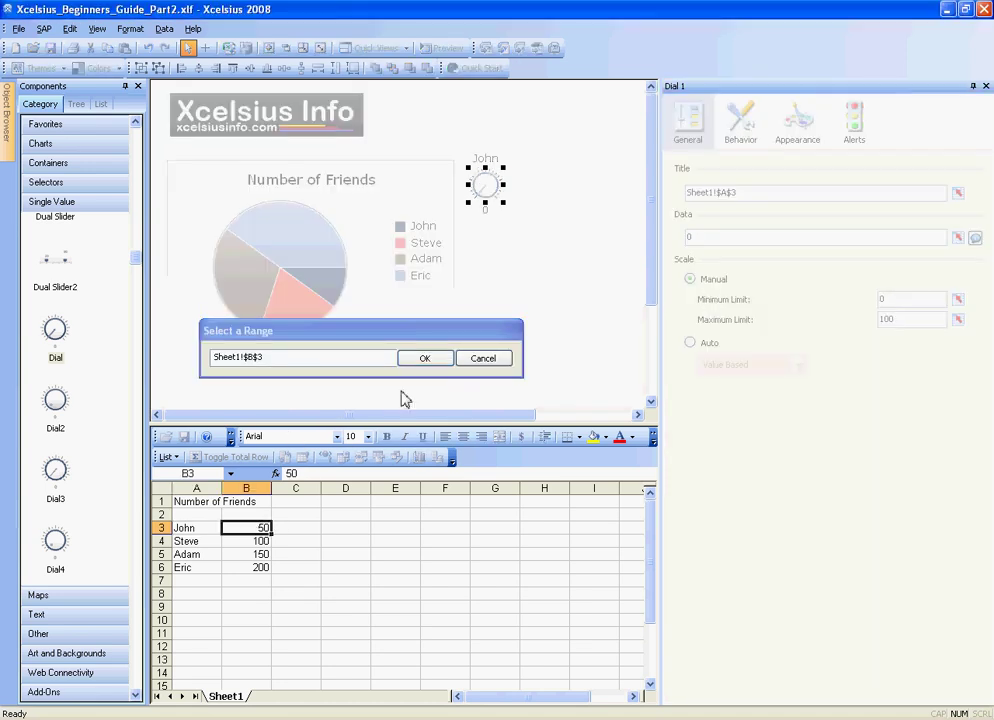
left_click(424, 358)
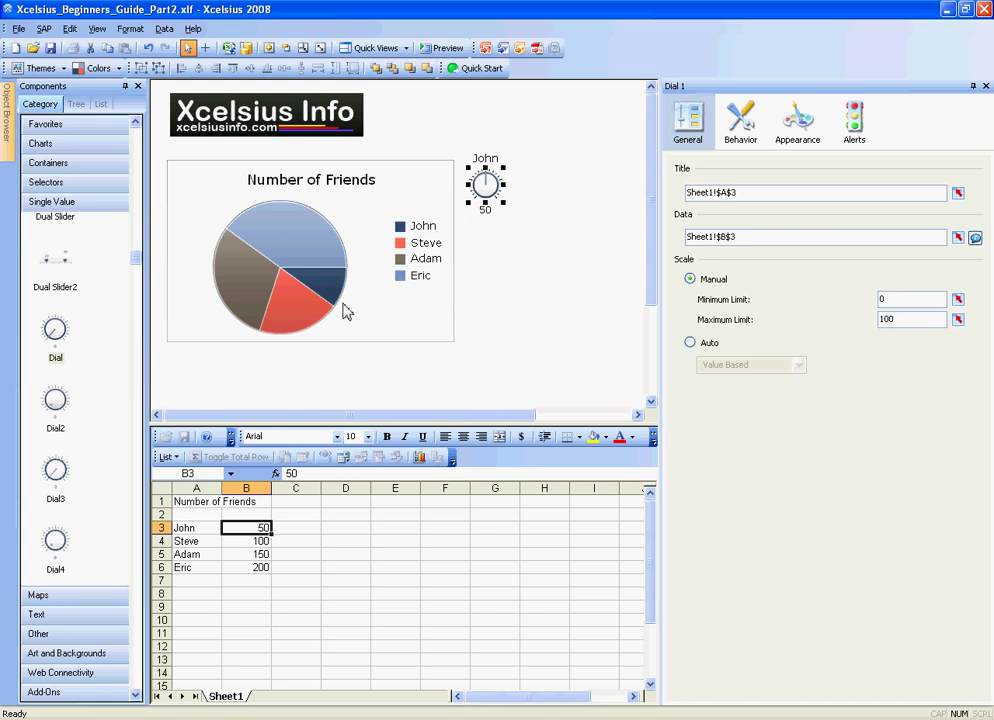
In preview, turn the John dial up and then down to 47, resizing John's pie slice
left_click(447, 48)
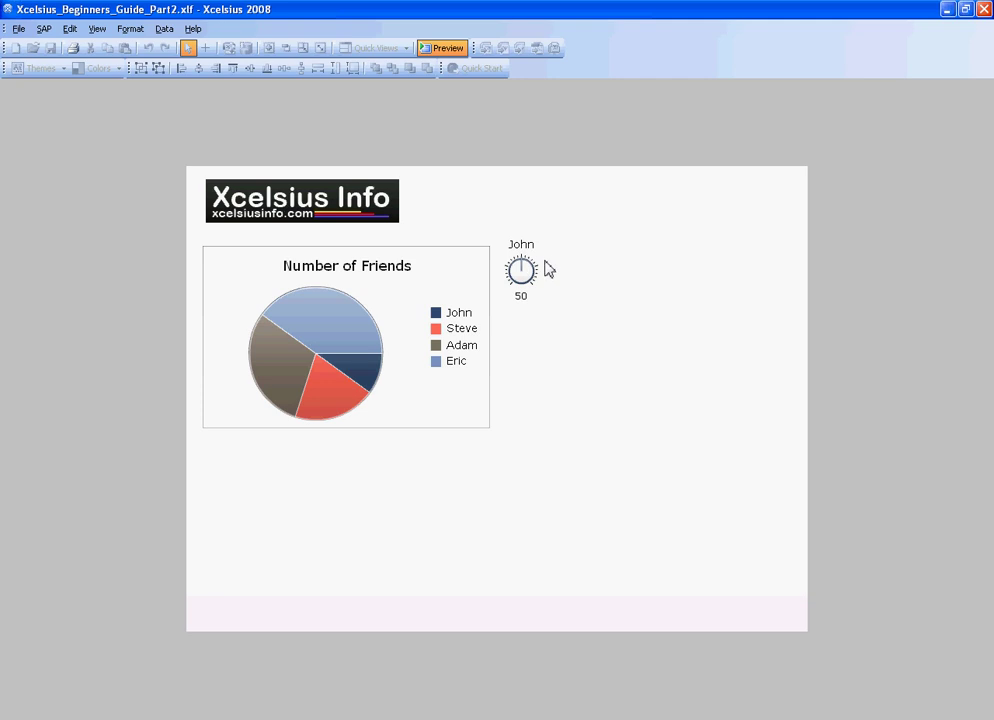
mouse_move(370, 385)
mouse_move(524, 271)
left_mouse_down()
mouse_move(524, 288)
mouse_move(528, 211)
mouse_move(524, 282)
left_mouse_up()
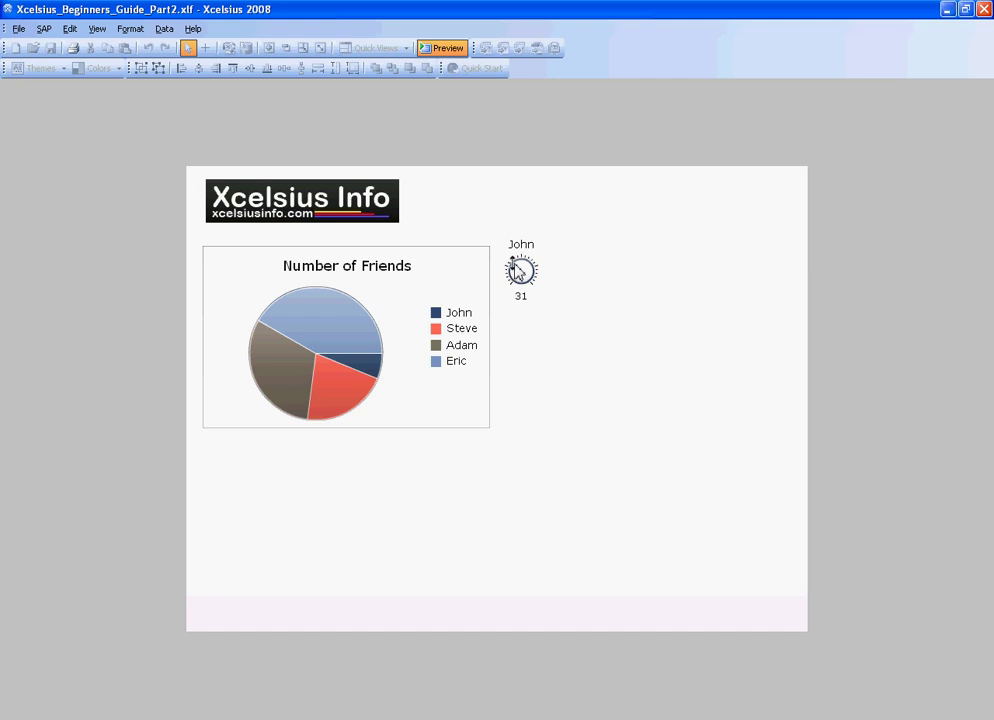
left_click_drag(528, 258, 453, 75)
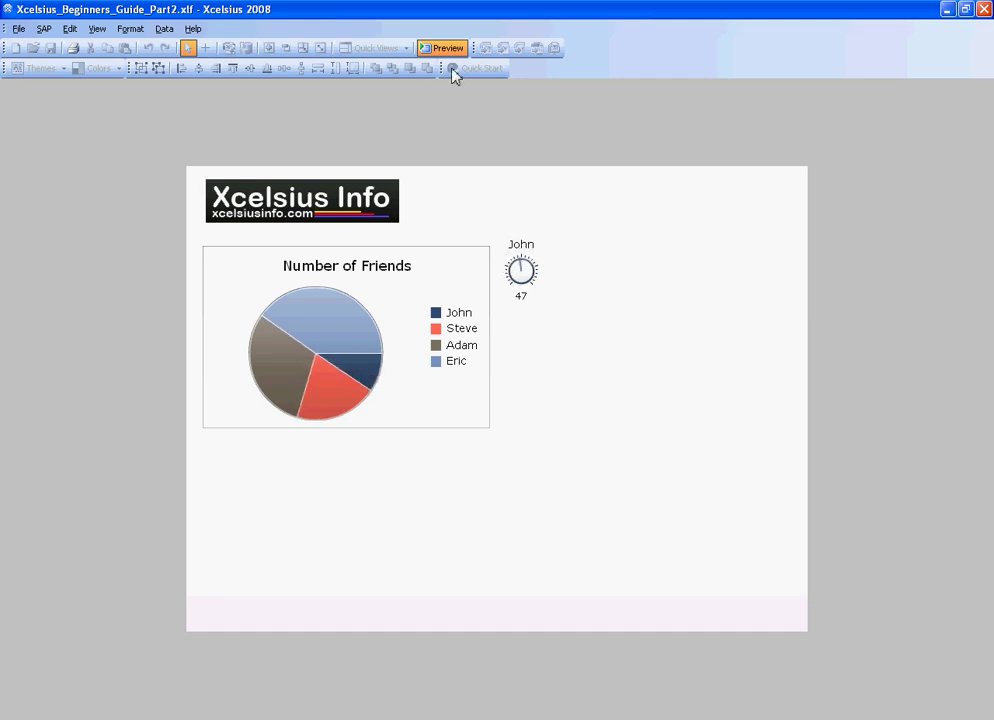
Leave preview, delete the dial, and place a horizontal slider right of the chart
left_click(446, 48)
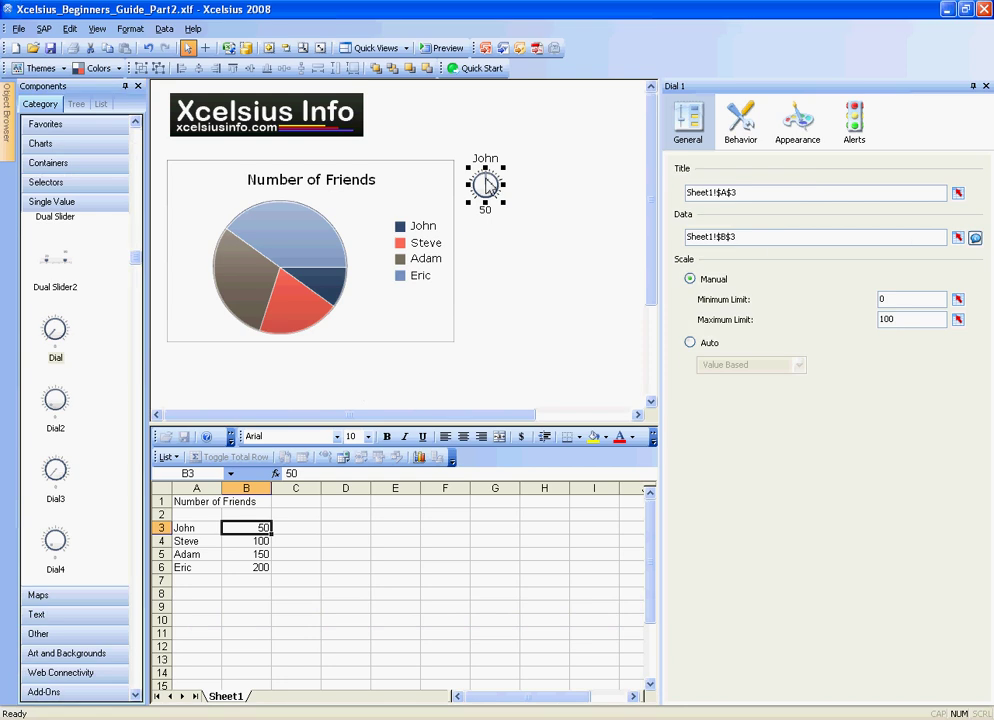
key("Delete")
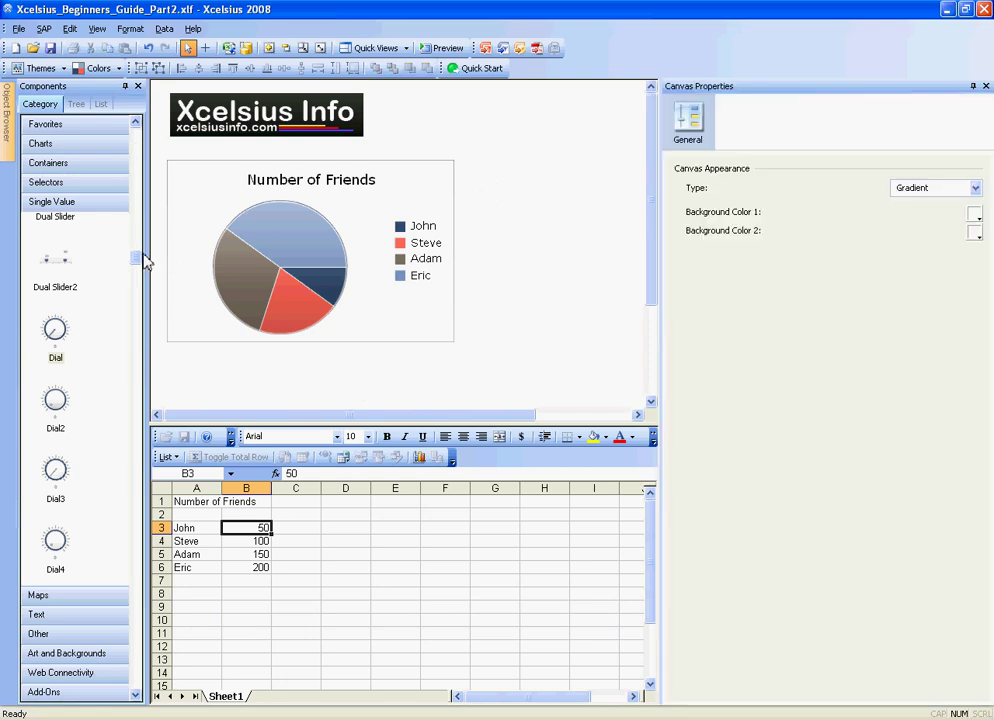
left_click_drag(137, 257, 138, 322)
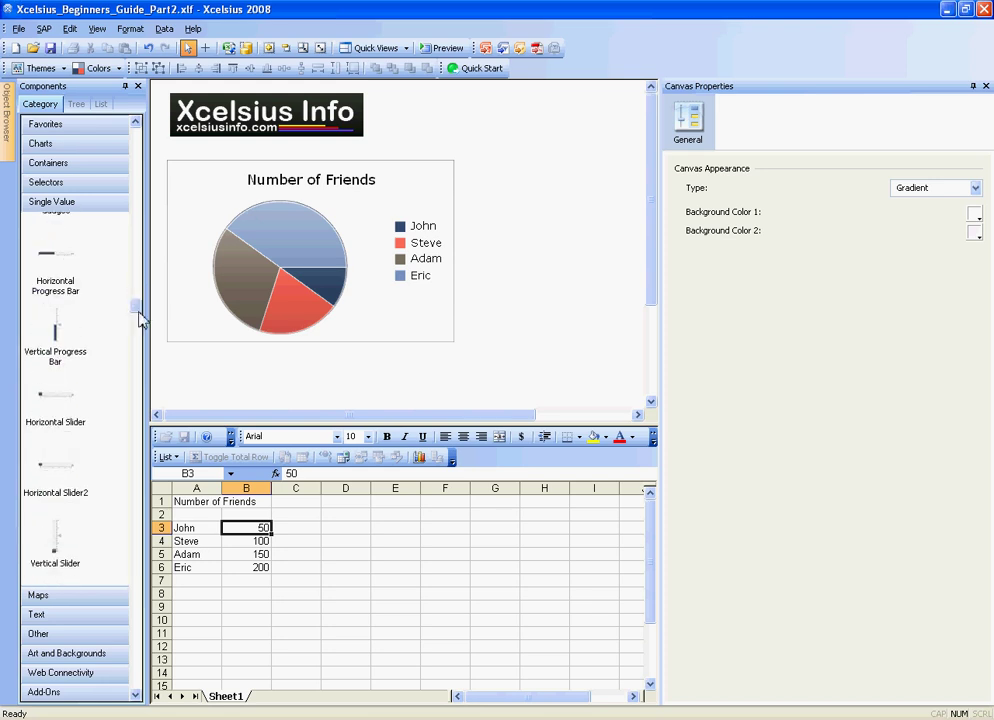
left_click(64, 403)
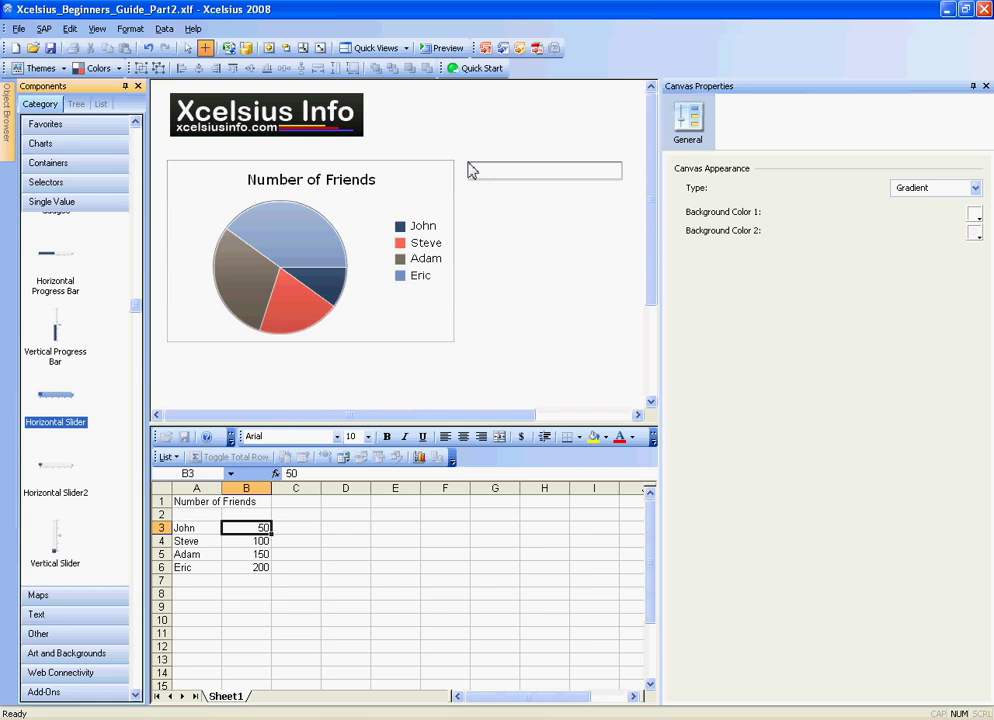
left_click(472, 170)
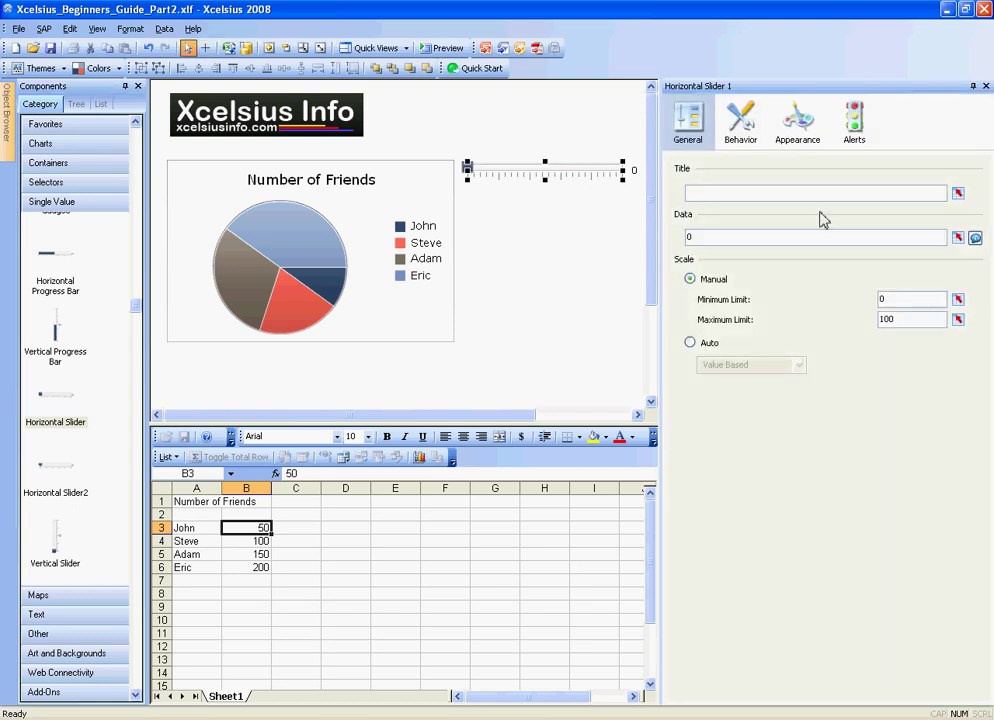
Link the slider's title to A3 (John) and its value to B3 (50)
left_click(957, 237)
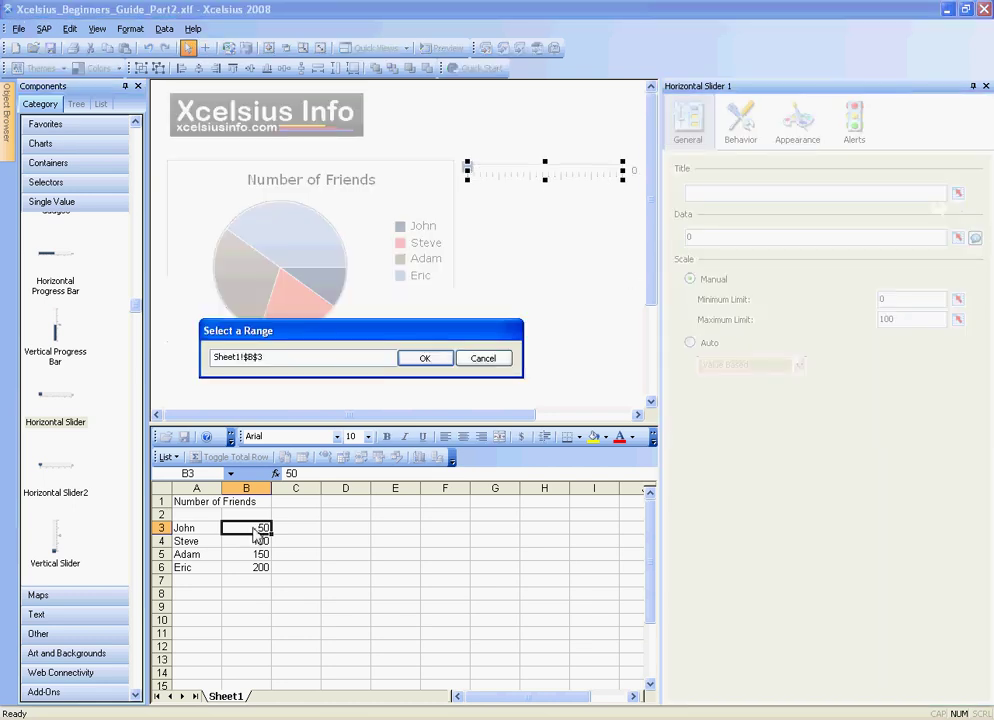
left_click(196, 527)
left_click(425, 359)
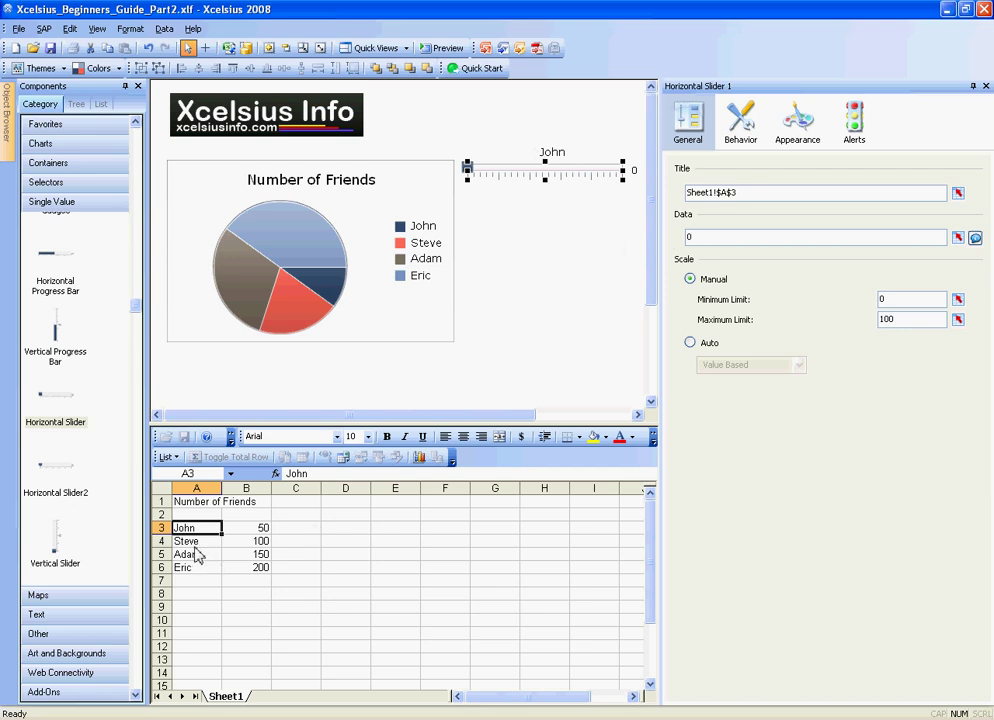
left_click(958, 238)
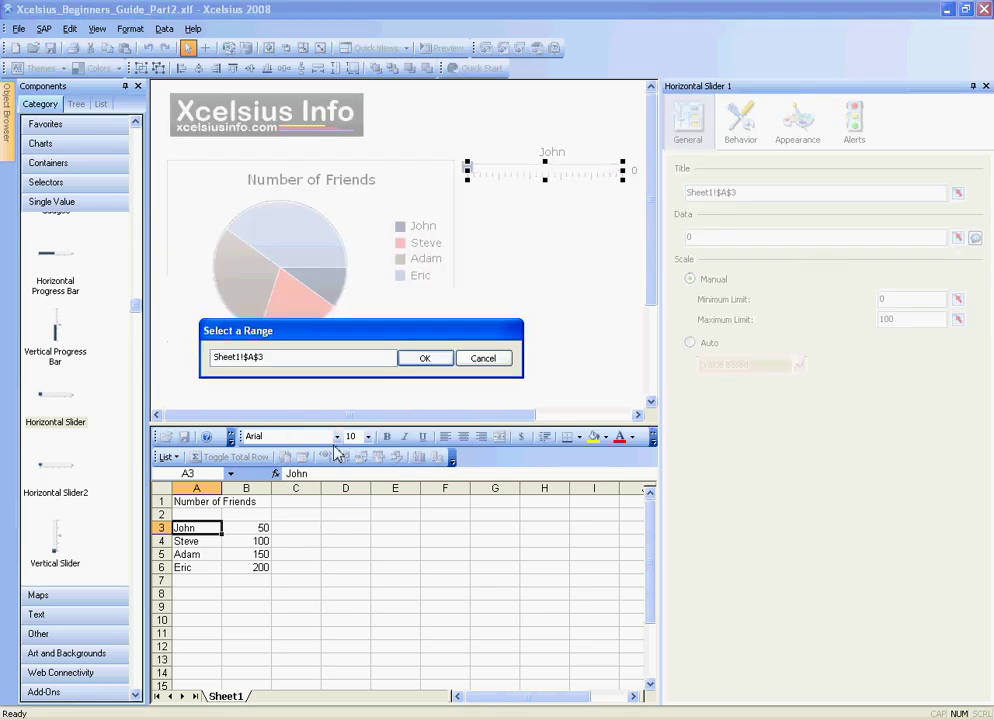
left_click(258, 542)
left_click(252, 528)
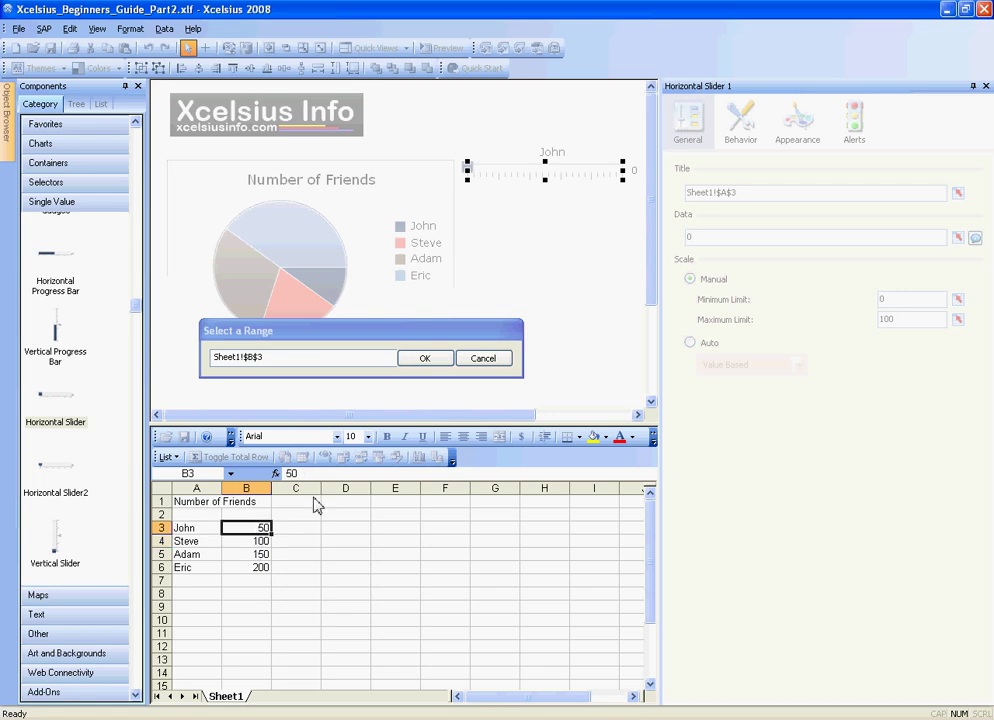
left_click(424, 358)
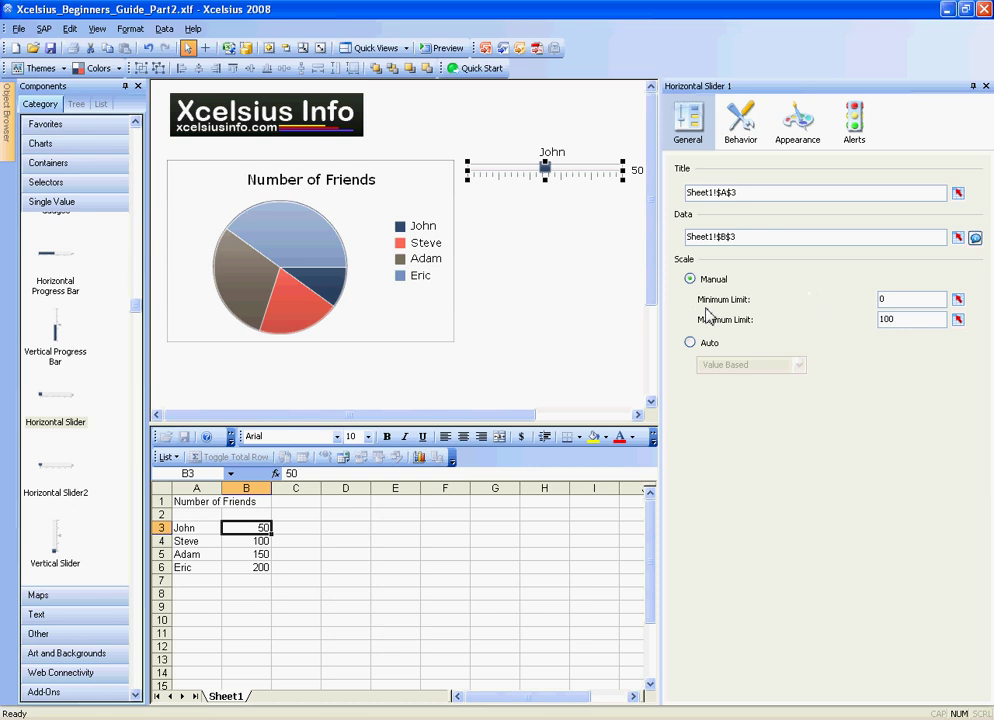
left_click(882, 320)
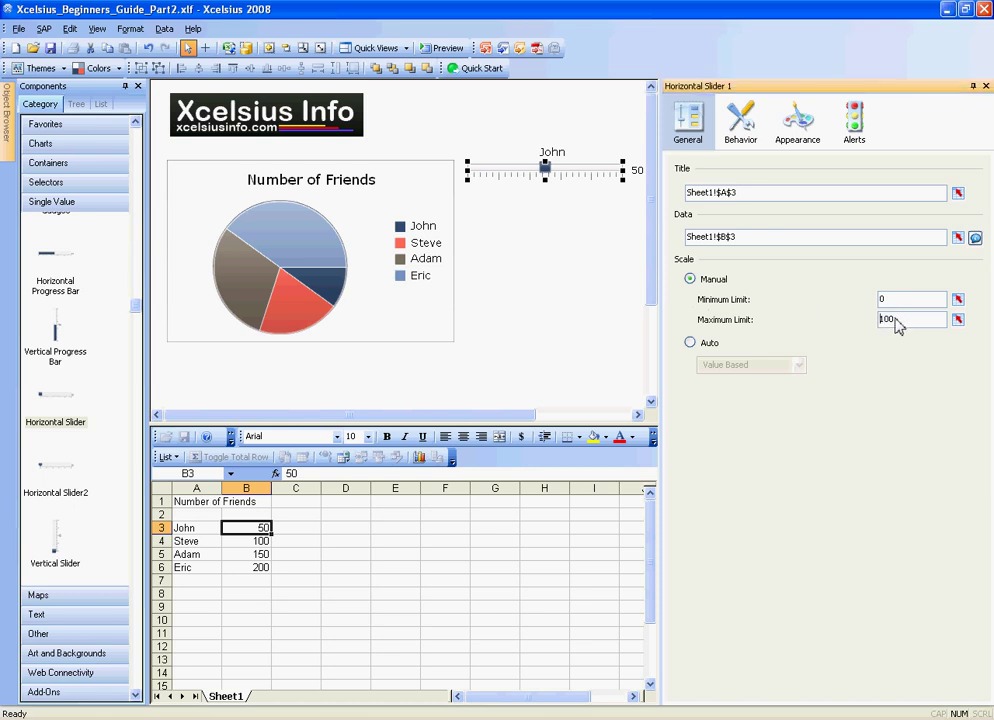
left_click(902, 320)
Enter headers Min and Max in D2:E2 with values 0 and 500 in D3:E3
left_click(350, 516)
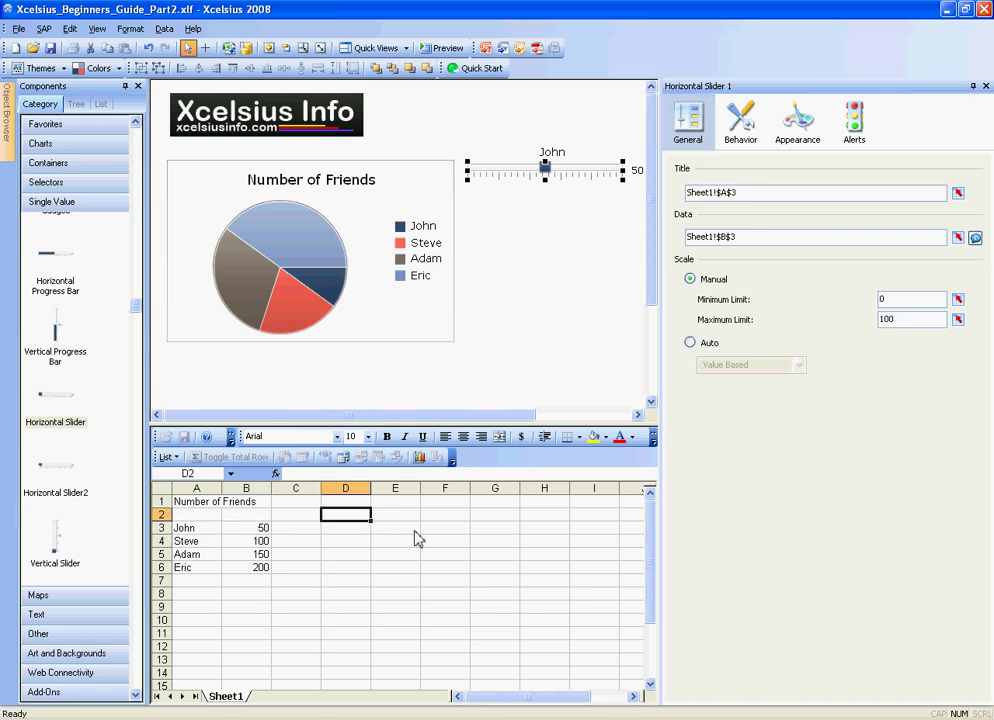
type("Min")
key("Tab")
type("Max")
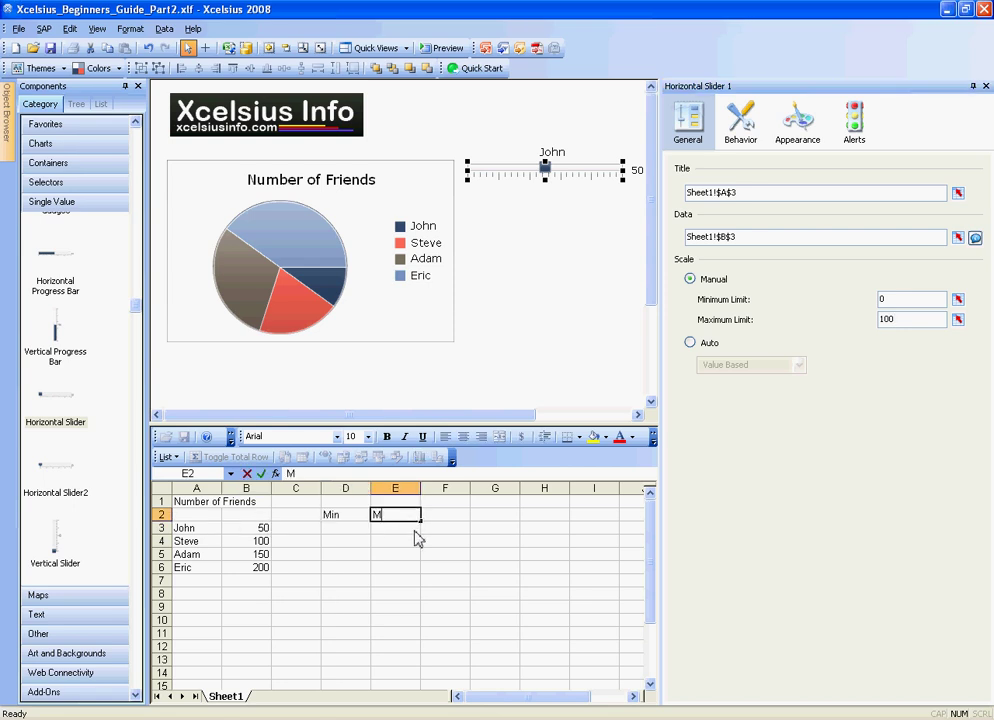
key("Return")
type("0")
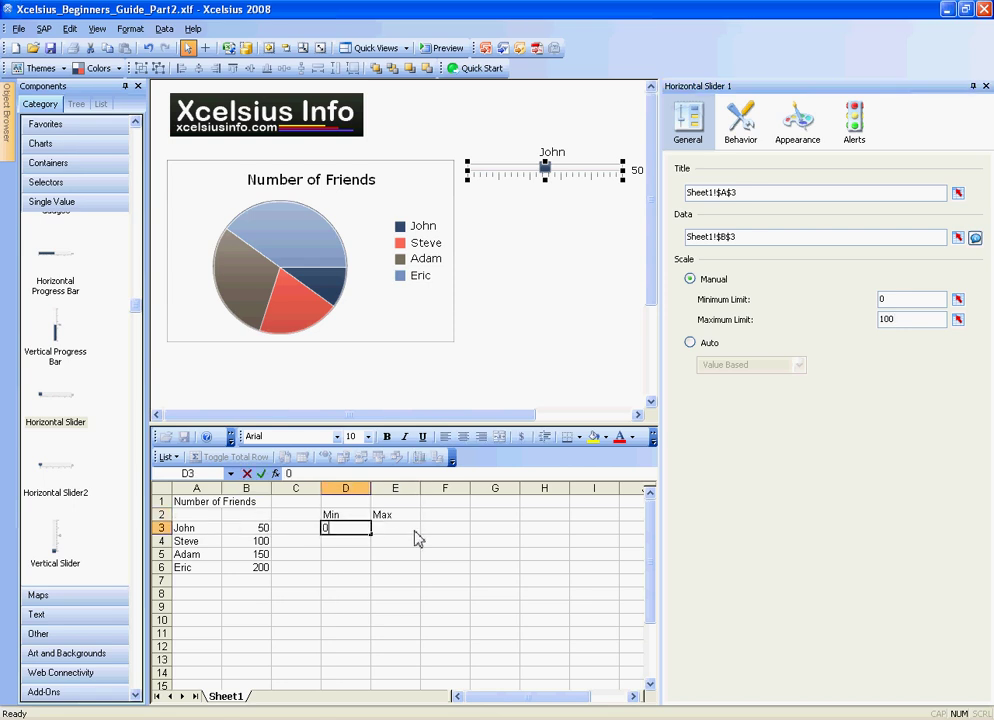
key("Tab")
type("500")
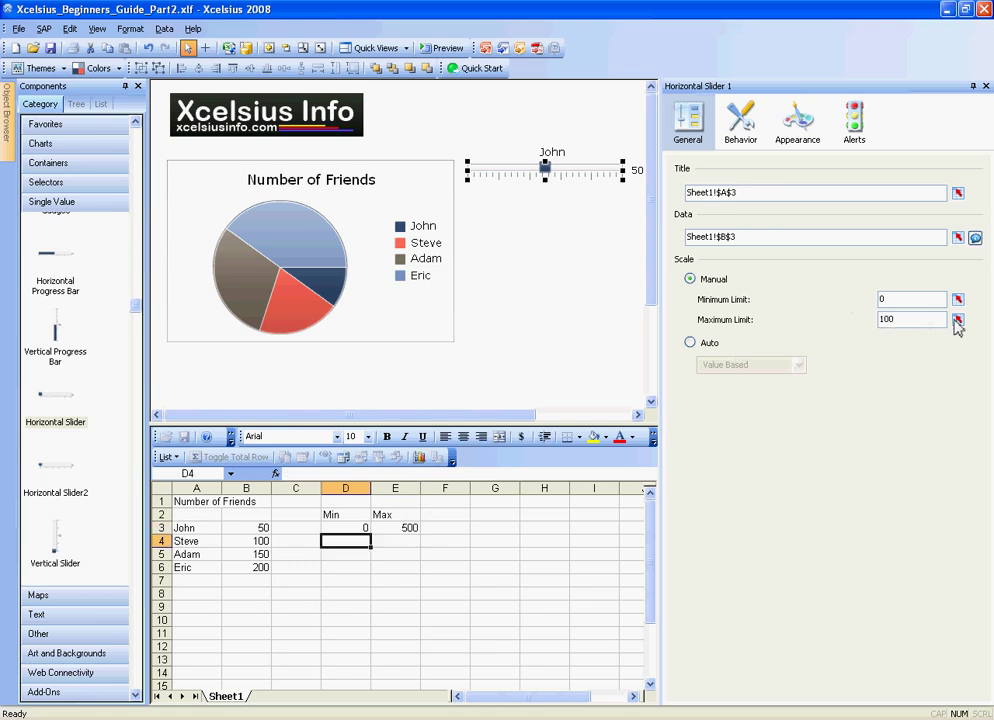
Link the John slider's maximum limit to E3 and its minimum limit to D3
left_click(958, 319)
left_click(405, 528)
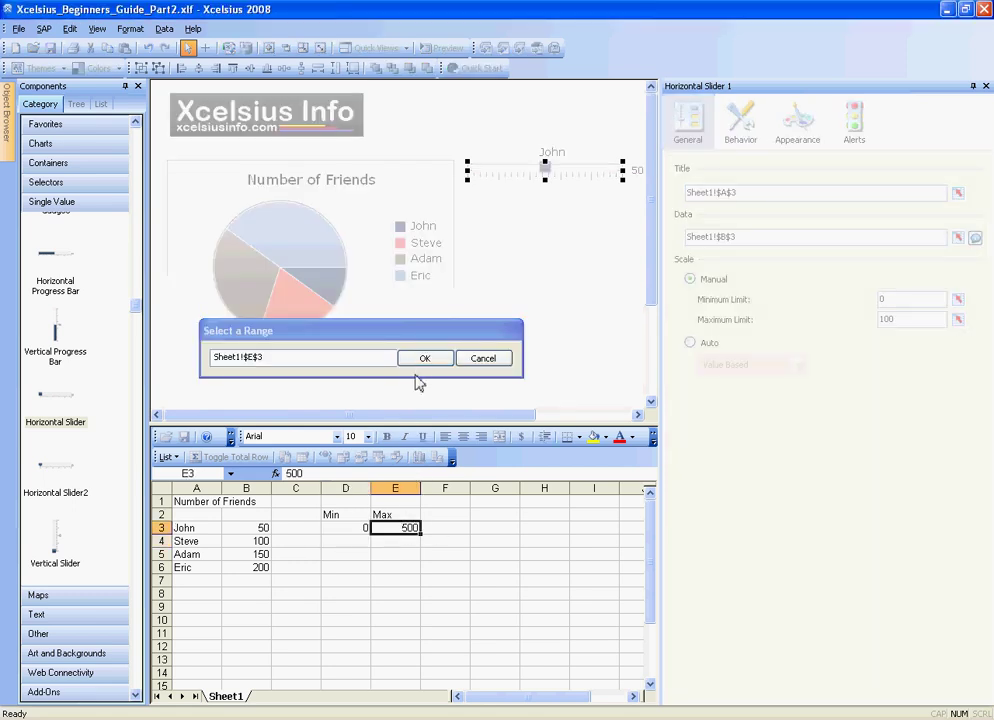
left_click(424, 358)
left_click(958, 299)
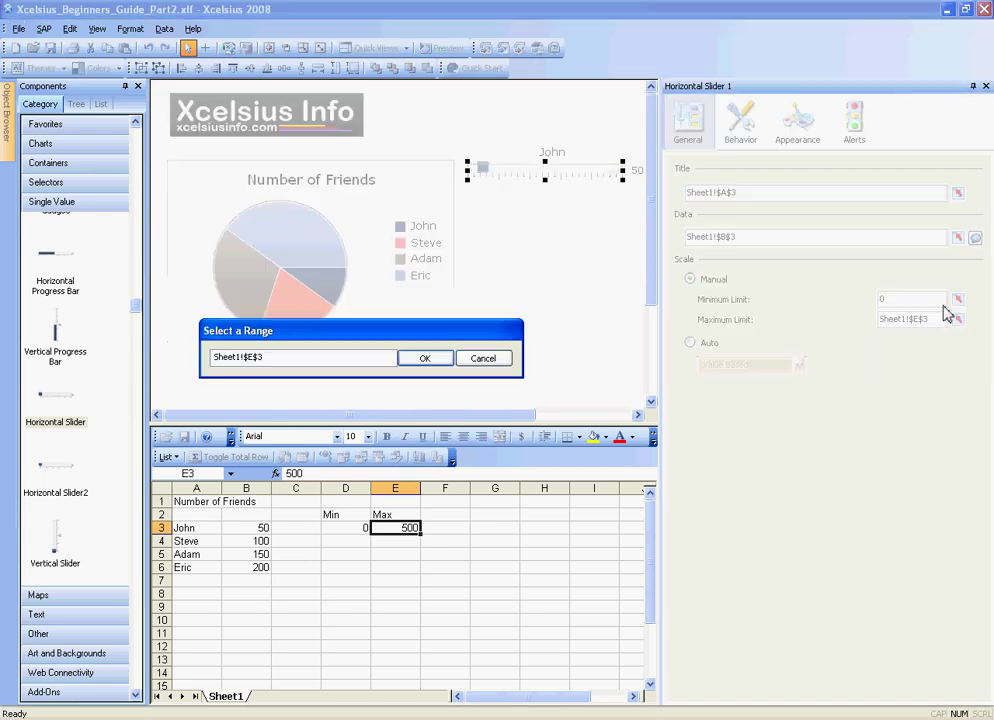
left_click(344, 530)
left_click(424, 358)
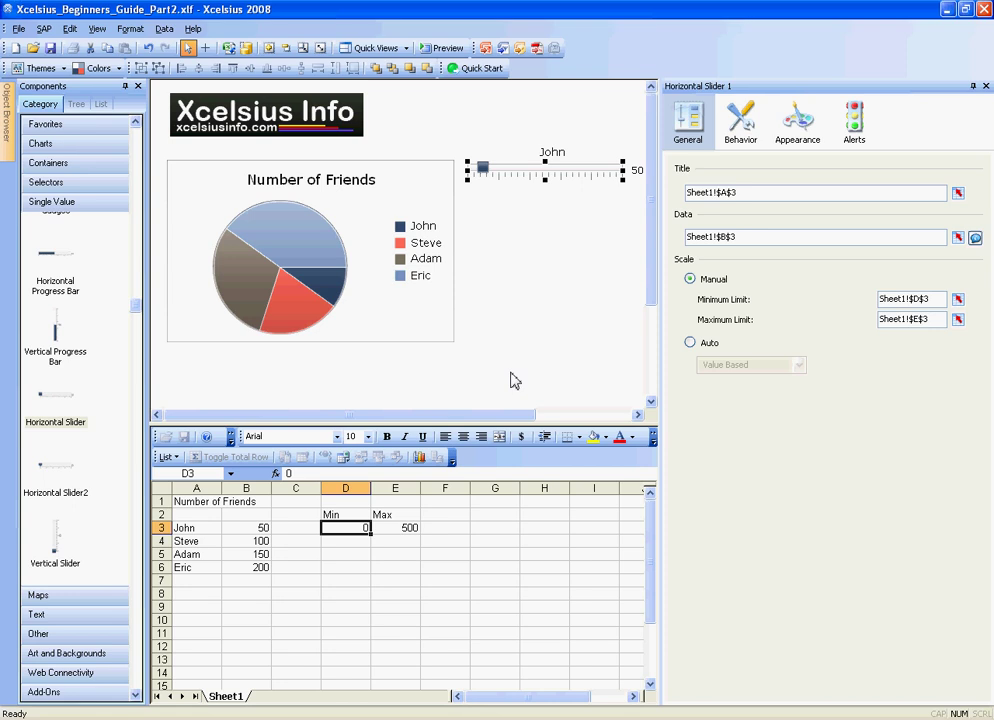
left_click(401, 530)
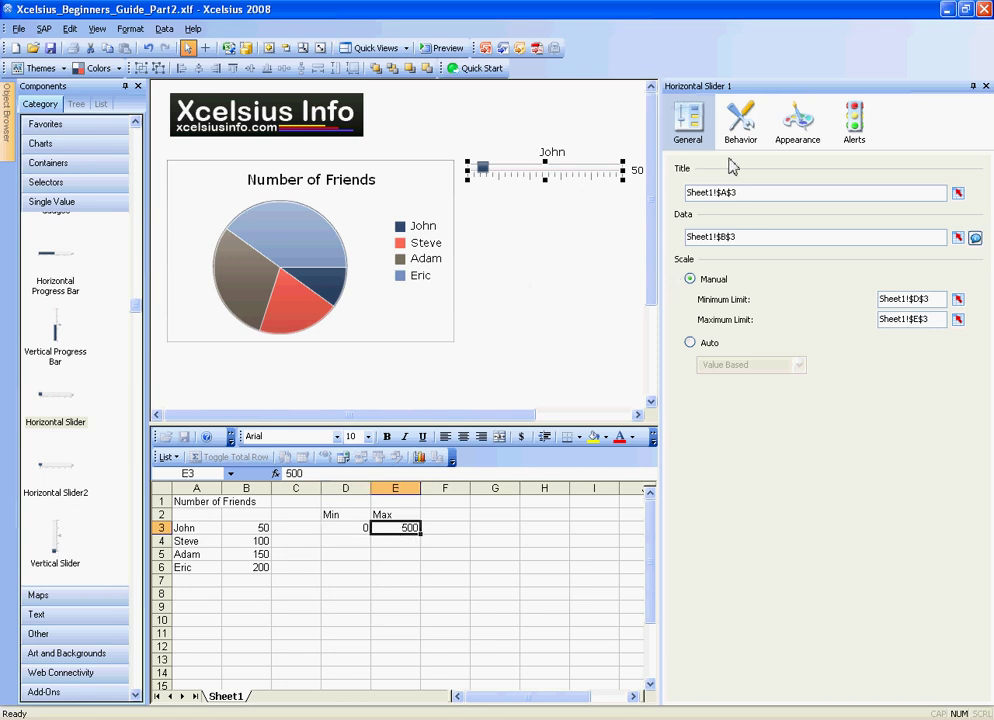
In preview, drag the John slider up to 408, then return to design mode
left_click(441, 48)
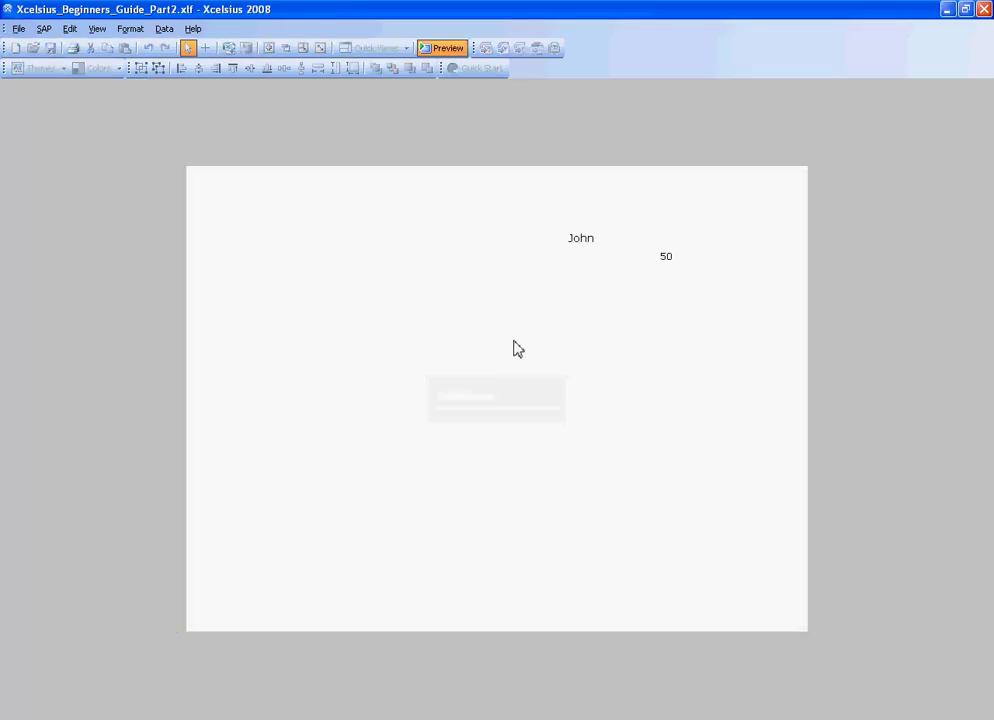
mouse_move(521, 259)
left_mouse_down()
mouse_move(637, 262)
mouse_move(518, 265)
mouse_move(630, 264)
mouse_move(528, 265)
left_mouse_up()
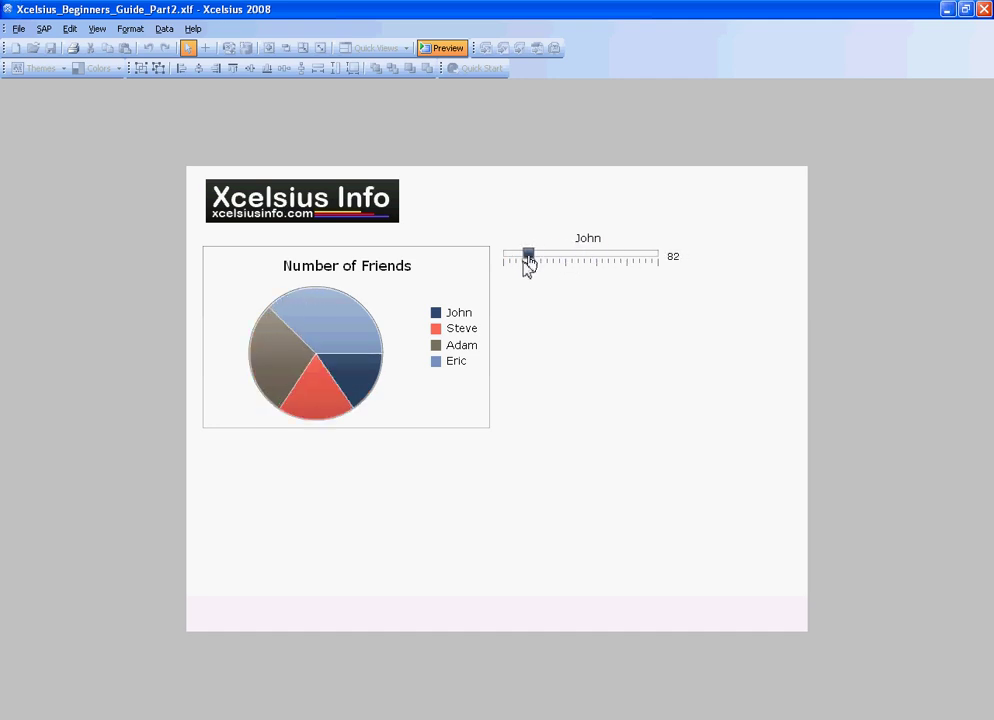
left_click(443, 48)
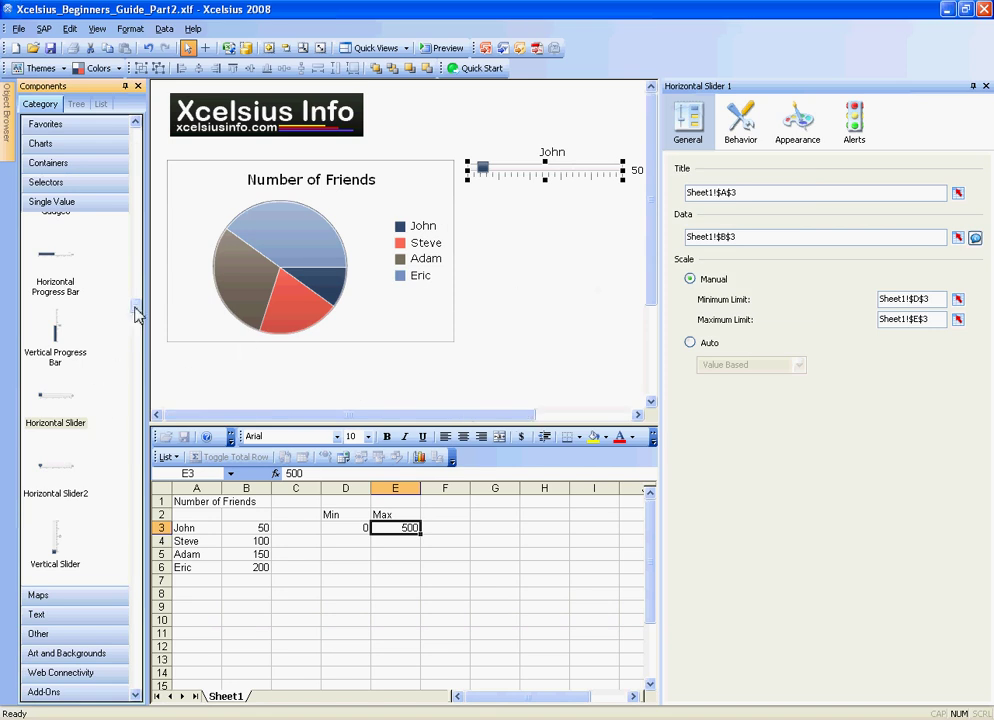
Add a vertical slider right of the chart, titled Steve from A4, and resize it smaller
scroll(137, 313, "down", 3)
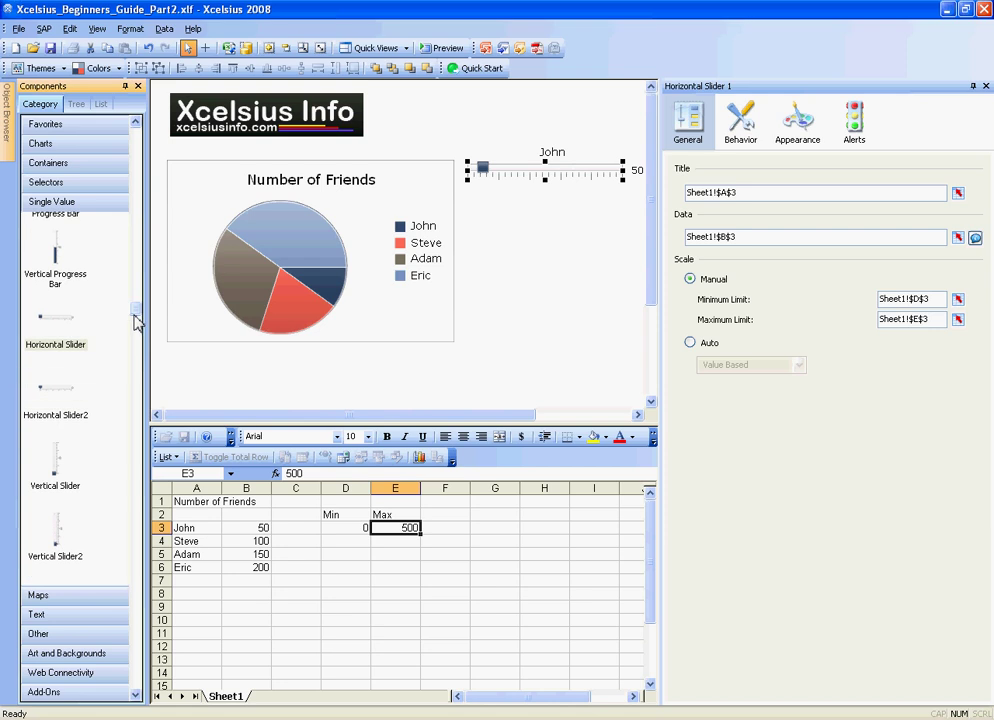
left_click(65, 483)
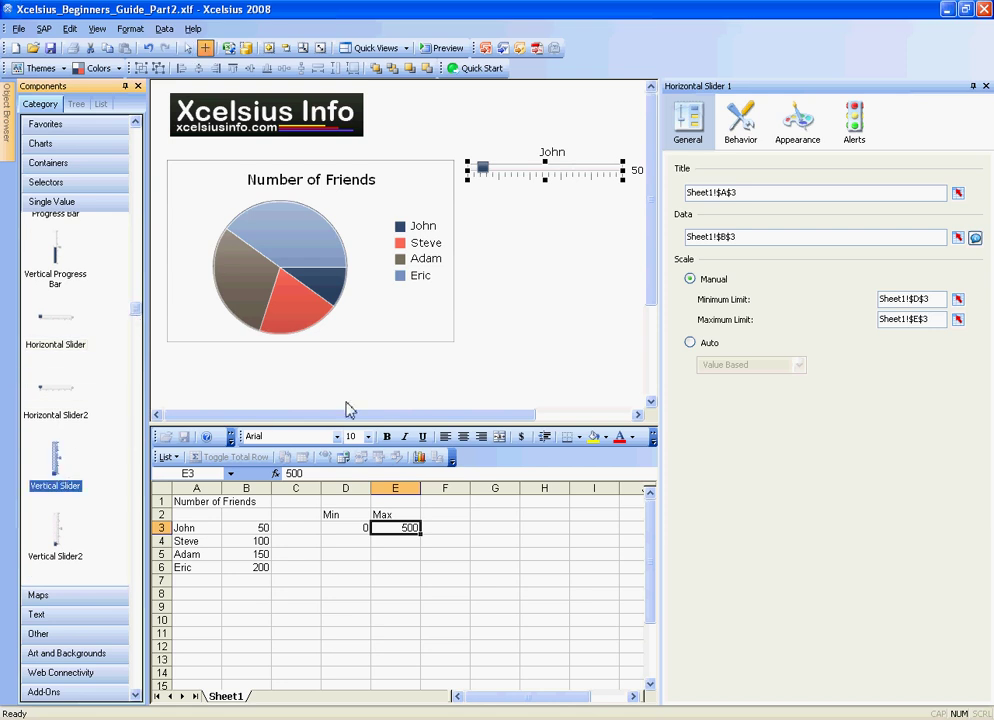
left_click(475, 244)
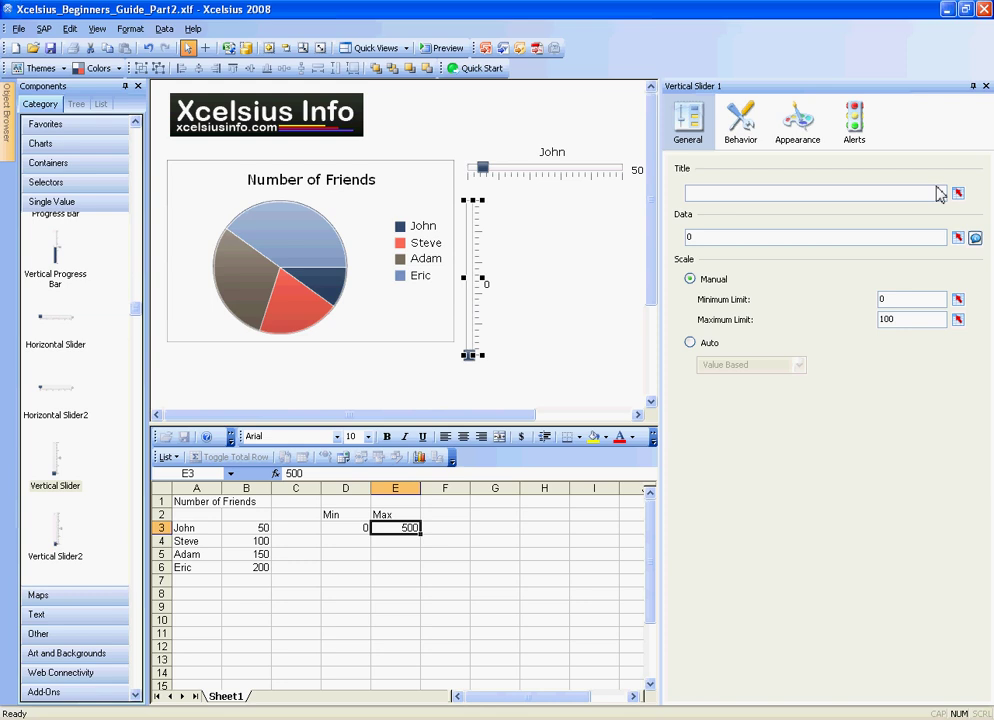
left_click(958, 193)
left_click(197, 546)
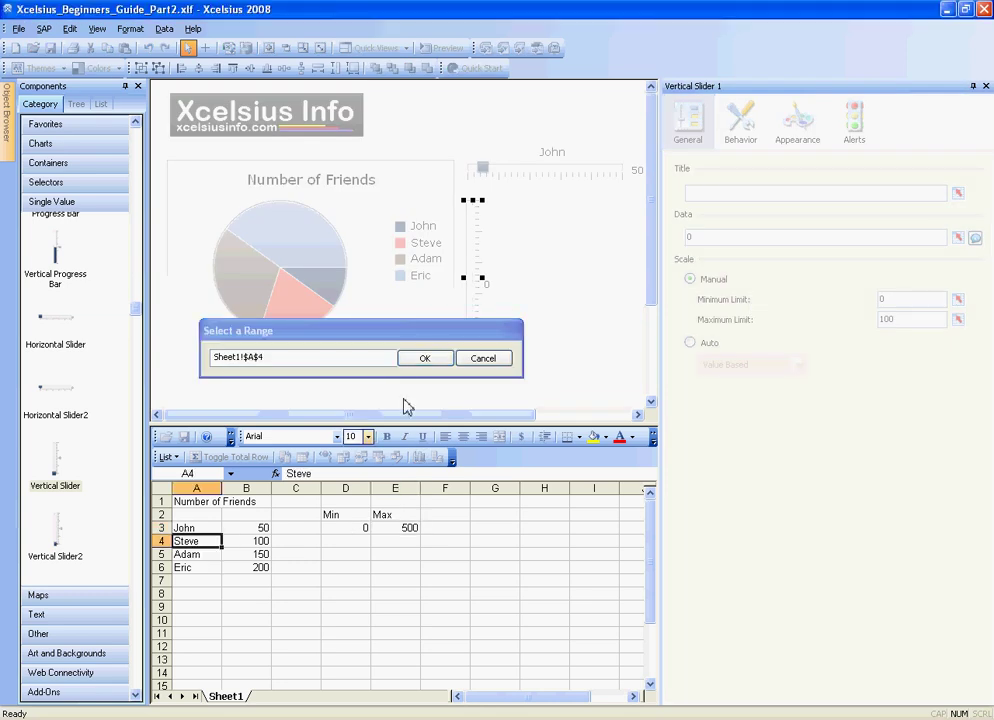
left_click(424, 358)
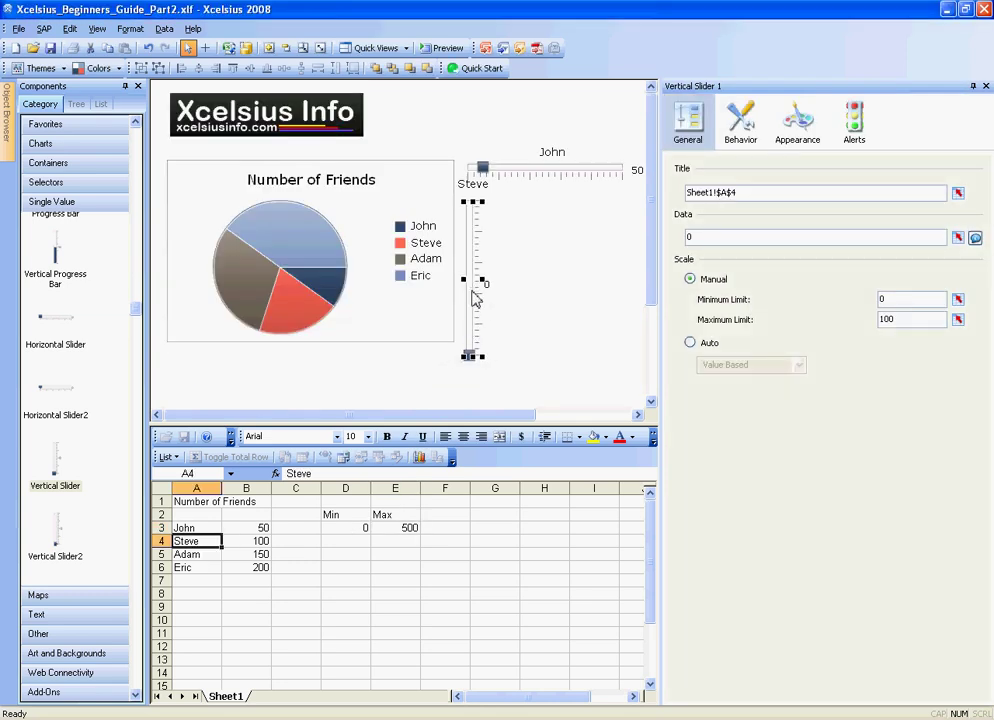
left_click_drag(480, 290, 484, 298)
left_click_drag(477, 364, 480, 304)
mouse_move(486, 256)
left_mouse_down()
mouse_move(515, 259)
mouse_move(490, 258)
left_mouse_up()
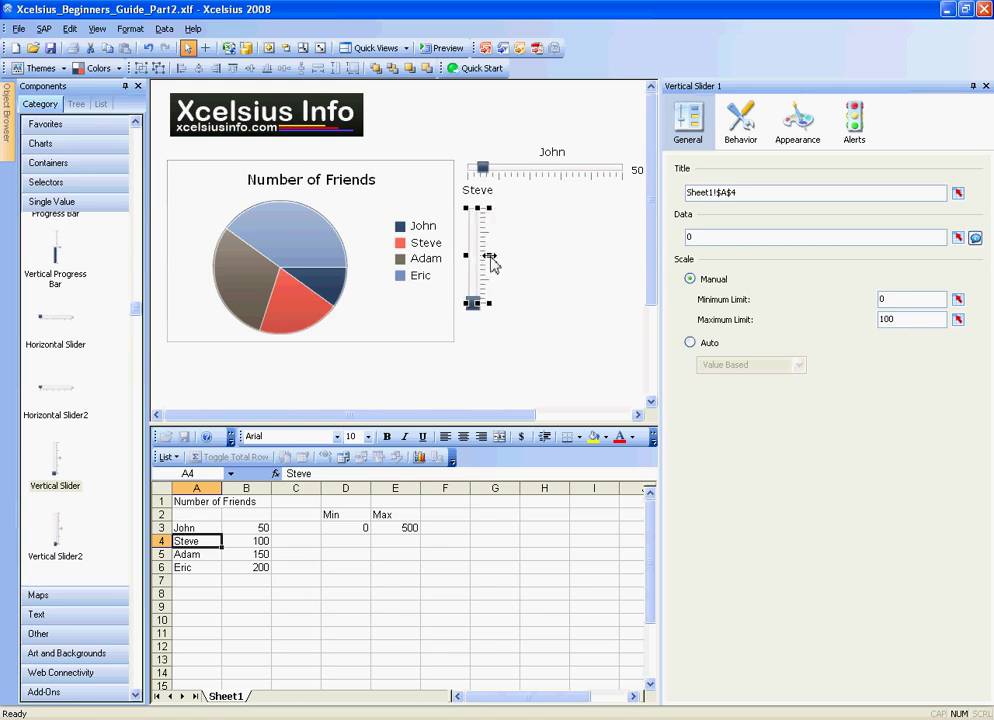
left_click_drag(491, 265, 485, 262)
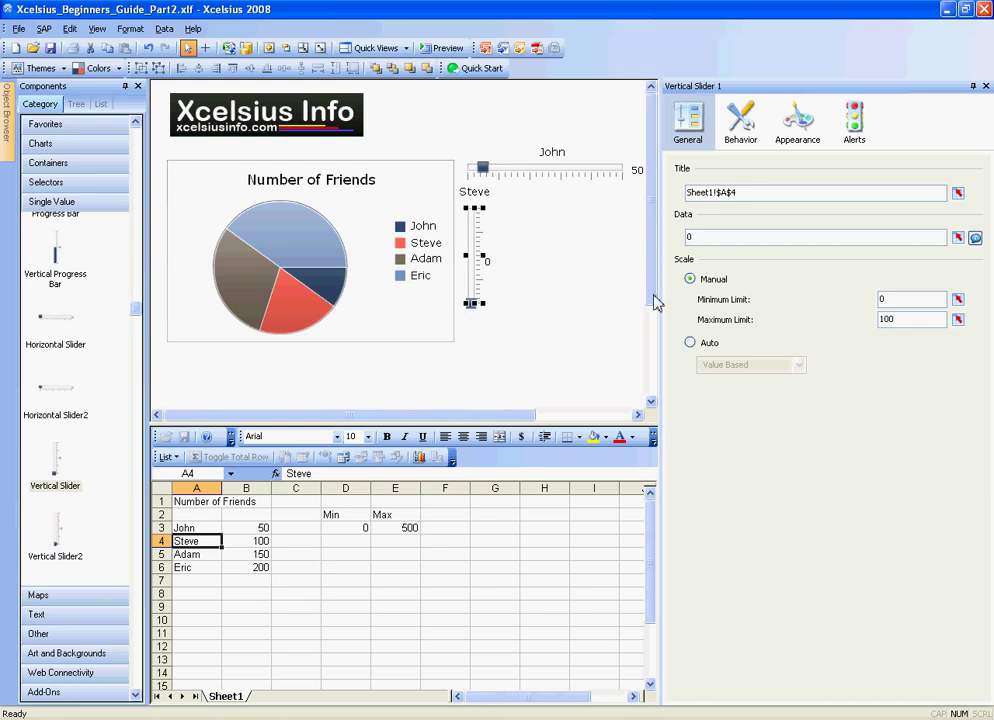
Bind the Steve slider's value to B4 (100), minimum limit to D3 and maximum to E3
left_click(958, 237)
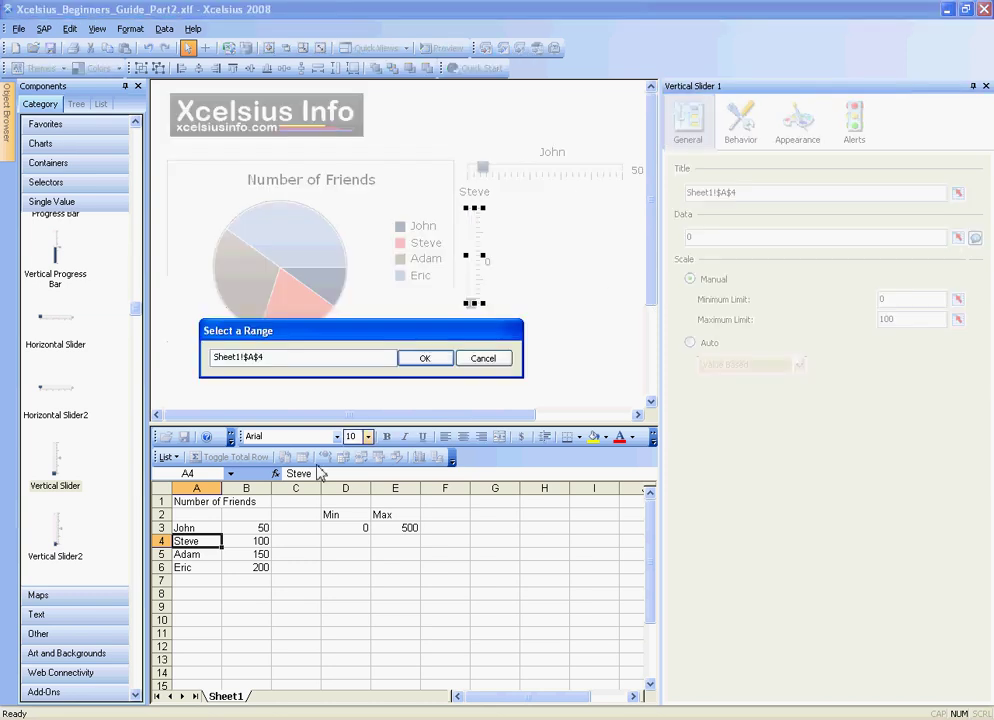
left_click(255, 541)
left_click(423, 362)
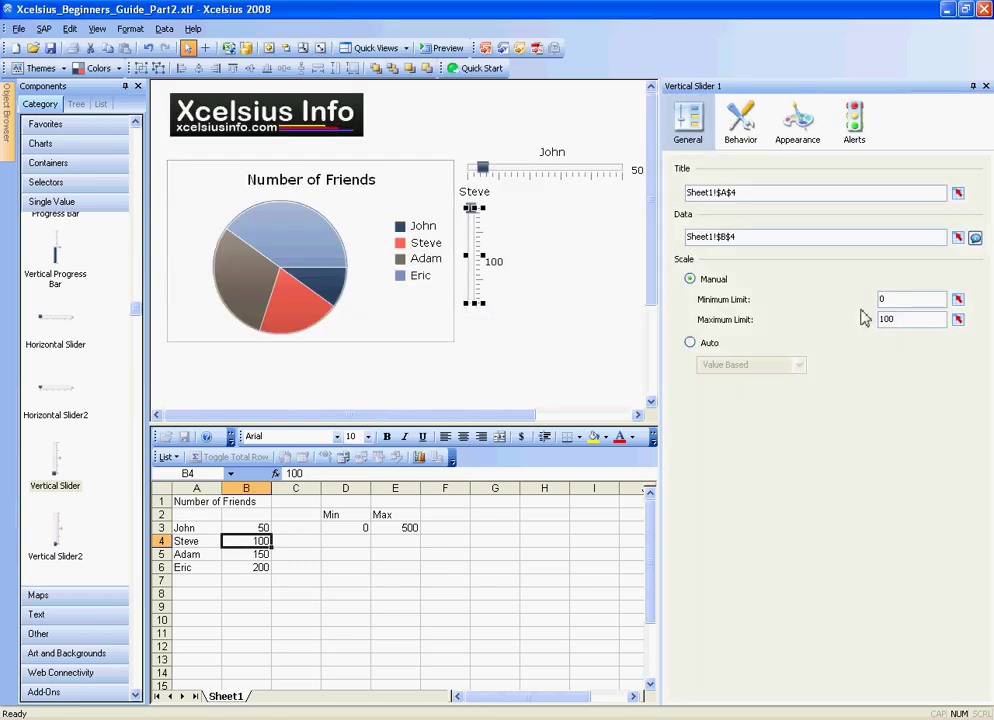
left_click(958, 299)
left_click_drag(345, 514, 355, 528)
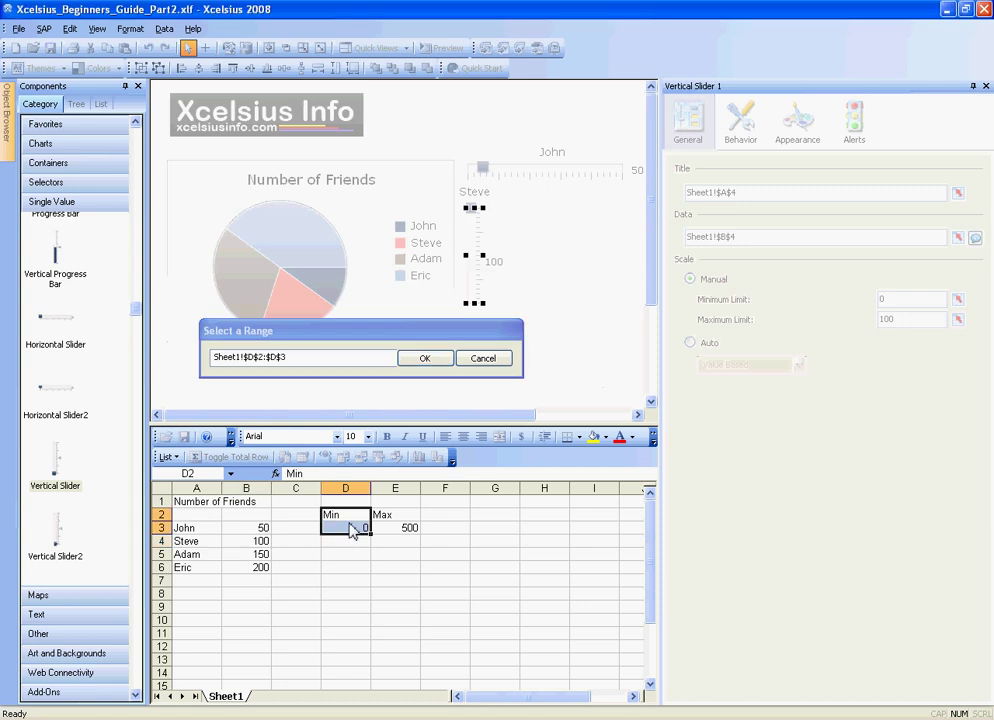
left_click(346, 530)
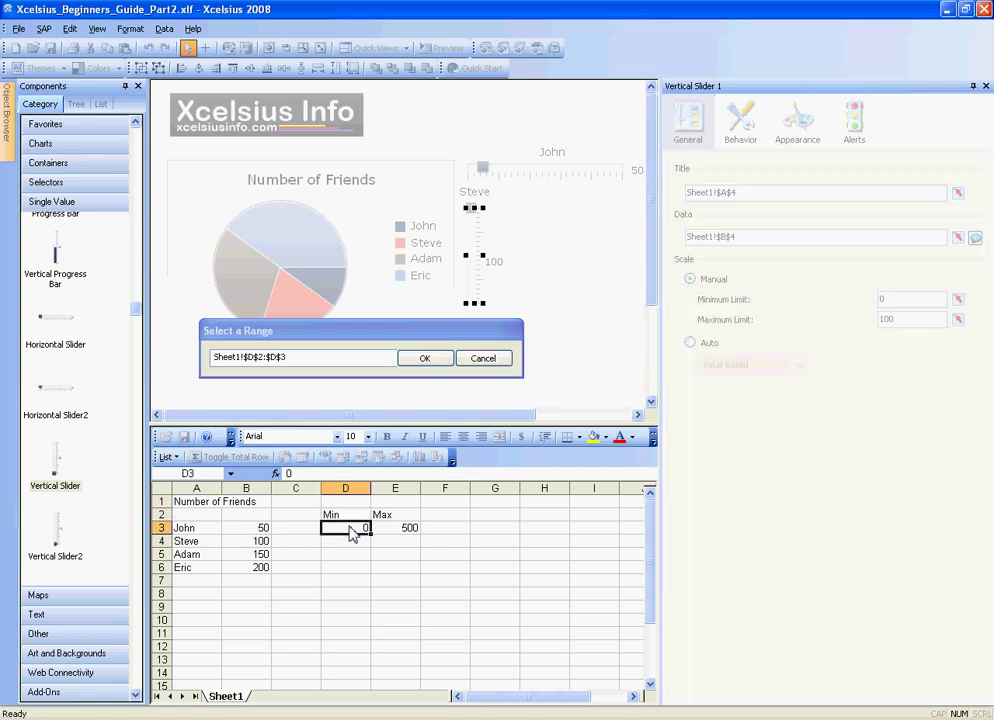
left_click(435, 360)
left_click(958, 319)
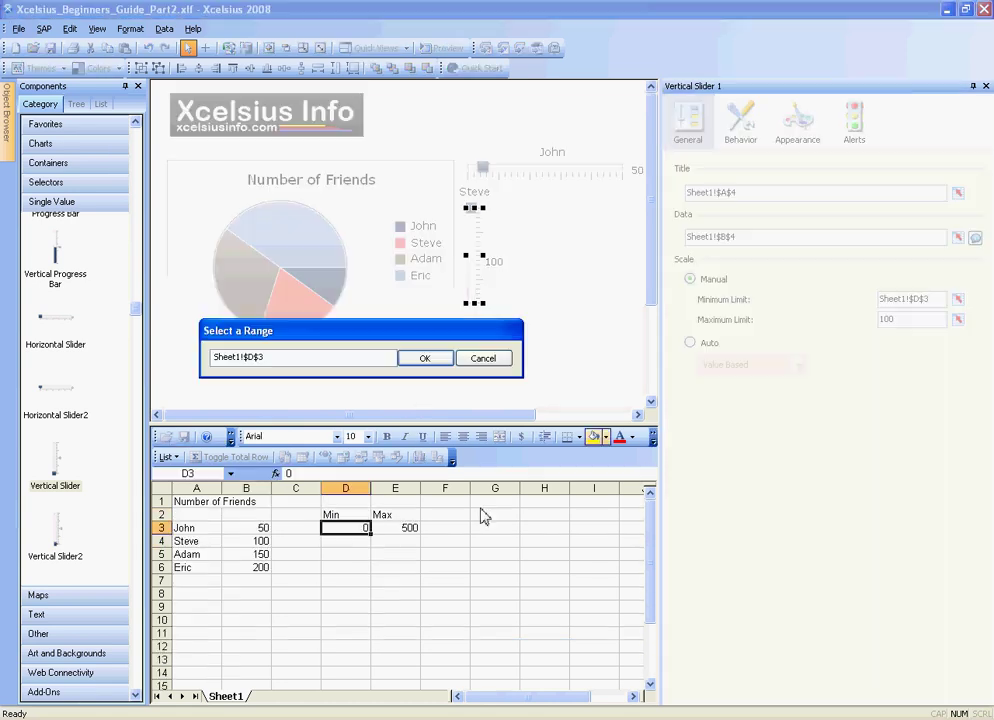
left_click(405, 529)
left_click(421, 360)
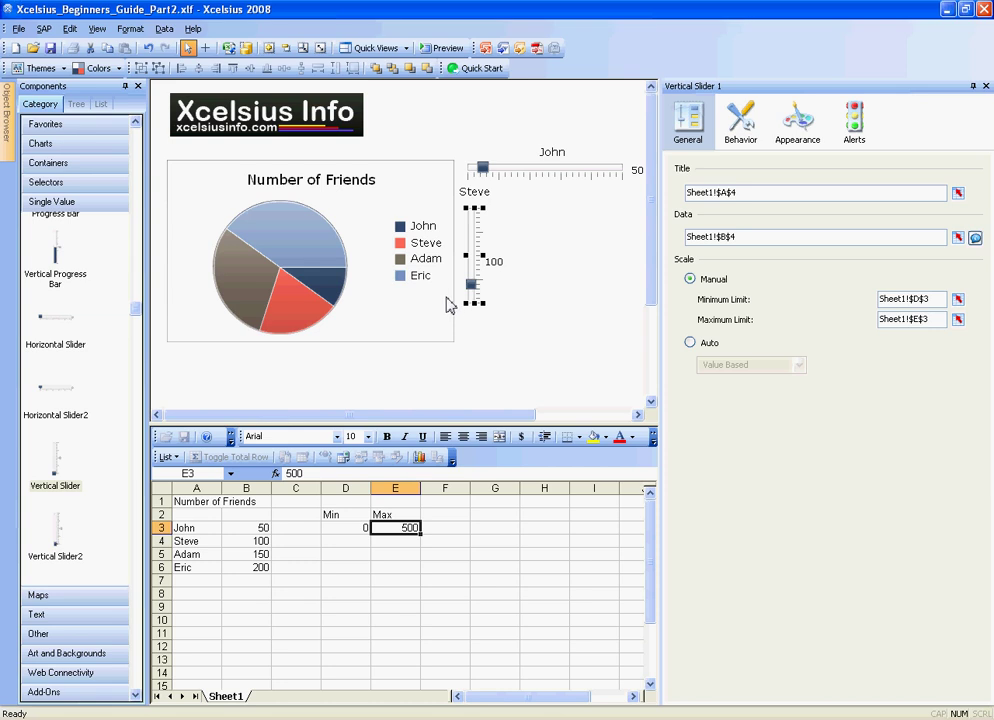
left_click(441, 47)
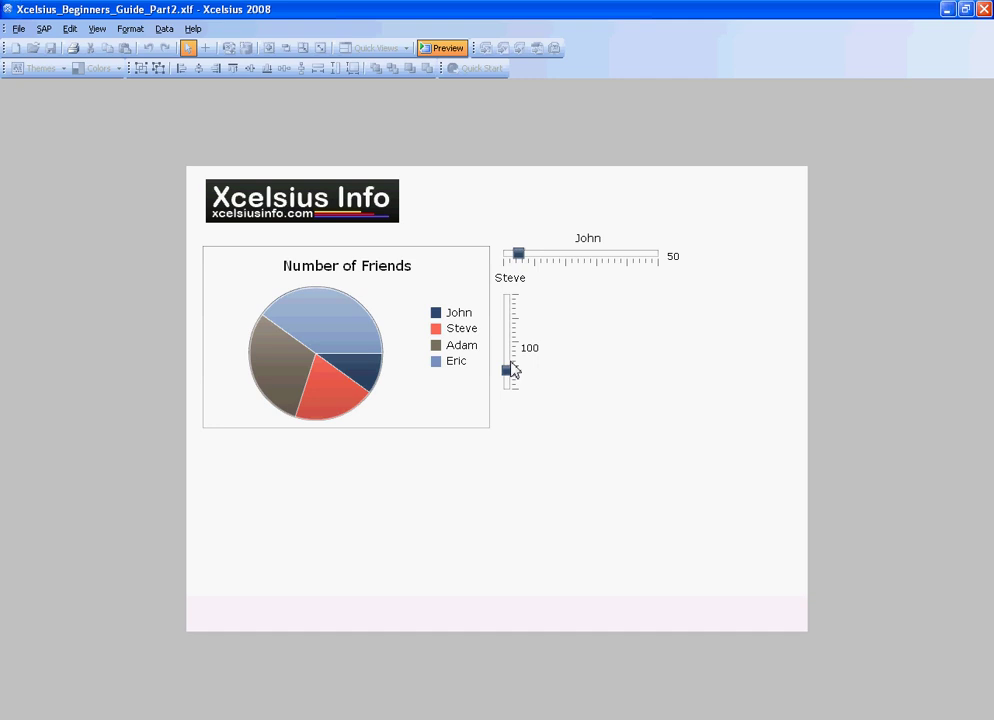
left_click_drag(507, 375, 509, 322)
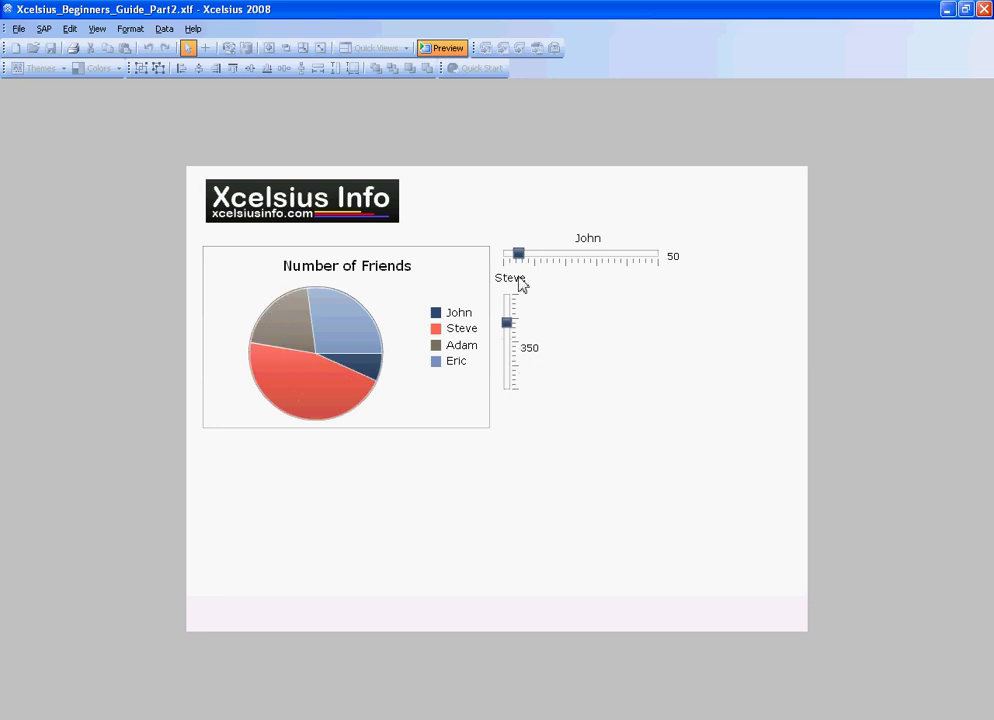
left_click_drag(520, 260, 675, 262)
left_click_drag(508, 324, 513, 296)
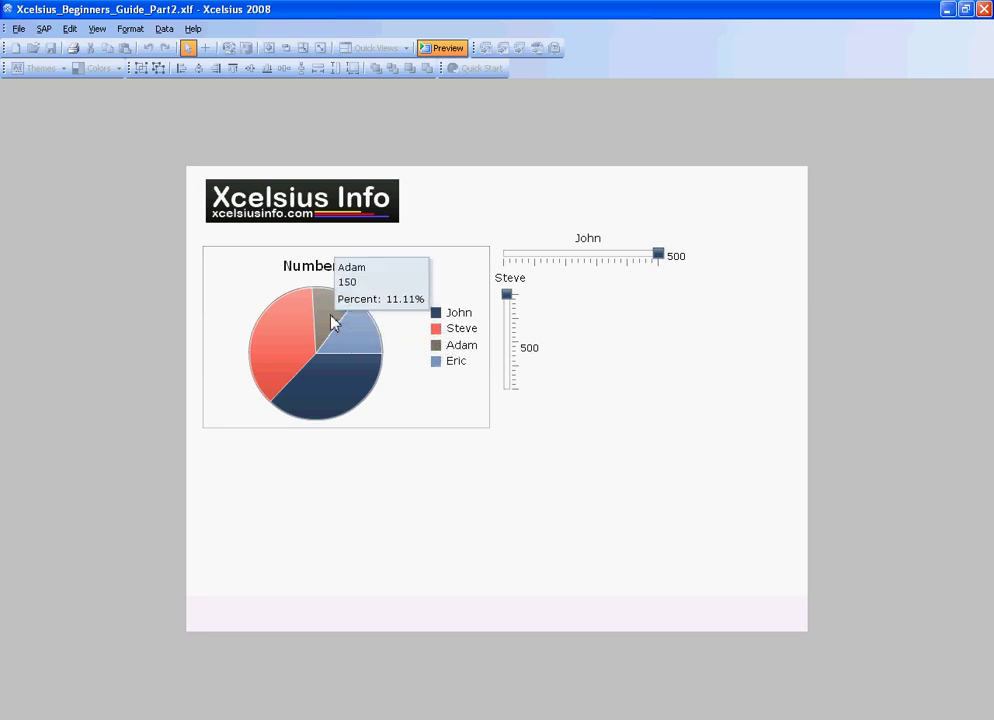
mouse_move(352, 336)
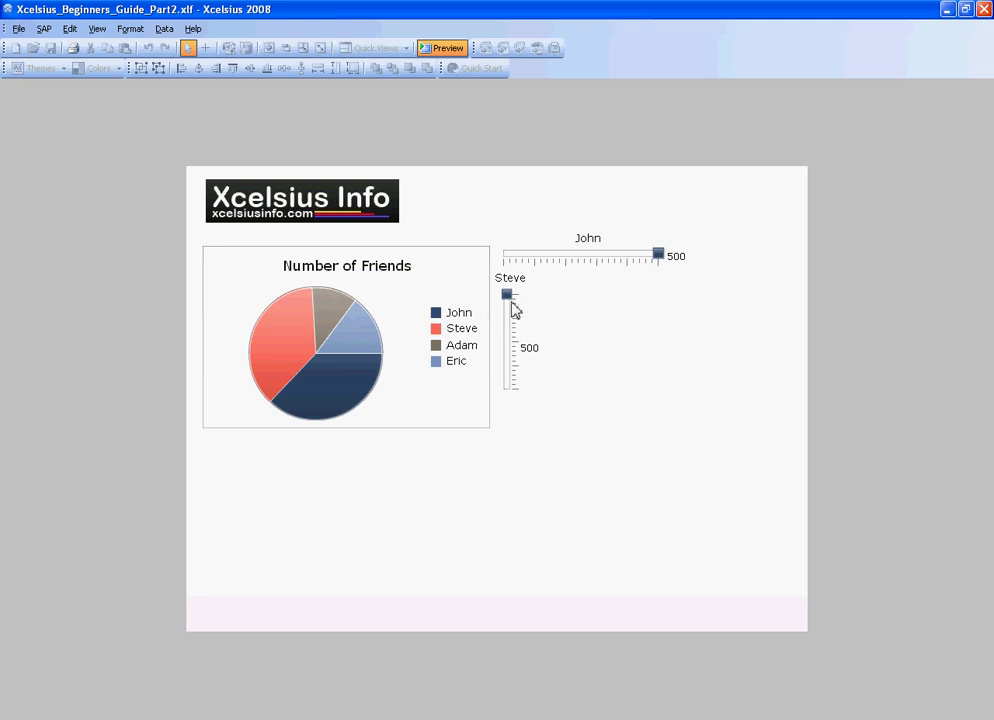
left_click_drag(508, 297, 508, 328)
left_click_drag(657, 256, 551, 257)
left_click(444, 47)
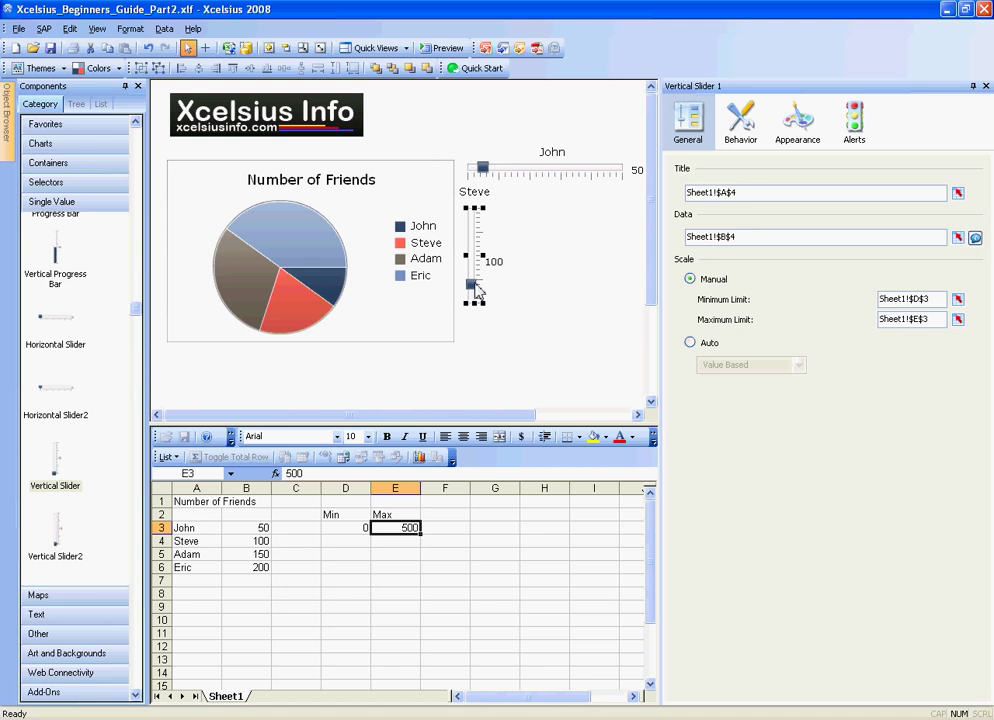
Copy the Steve slider beside it, retitled Adam from A5 and bound to B5
left_click(518, 302)
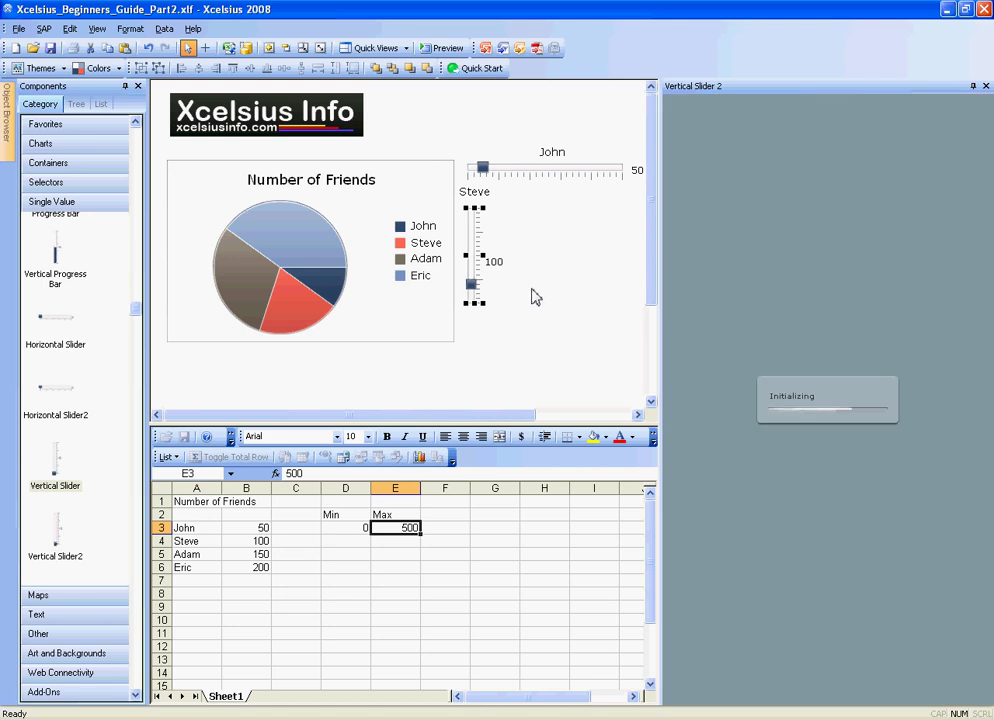
left_click(479, 289)
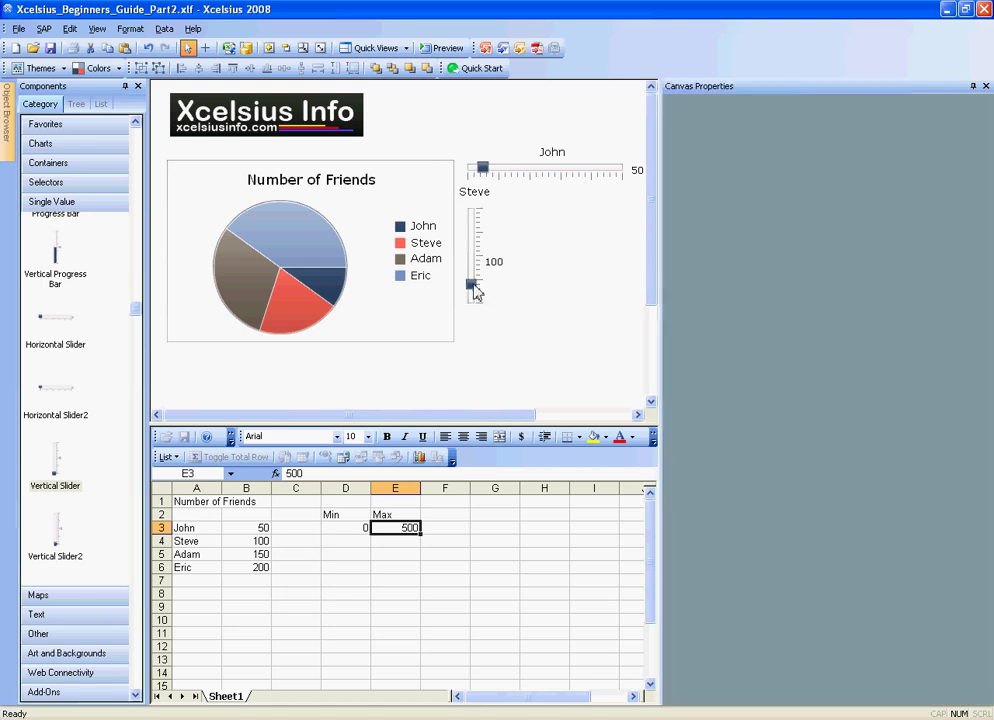
left_click(480, 300)
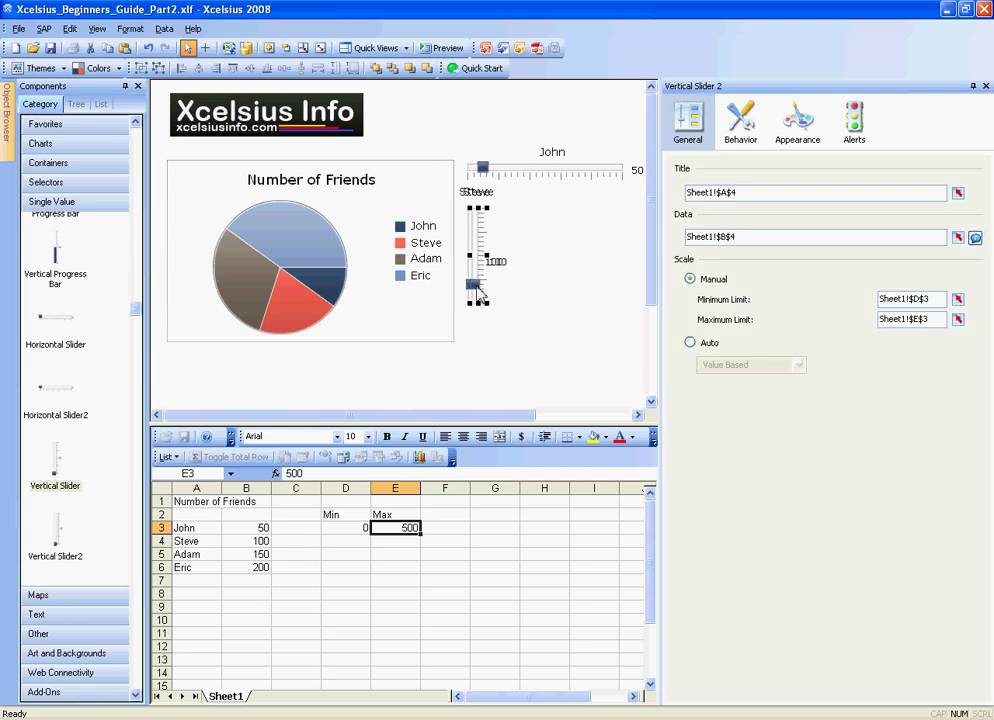
left_click_drag(479, 292, 522, 296)
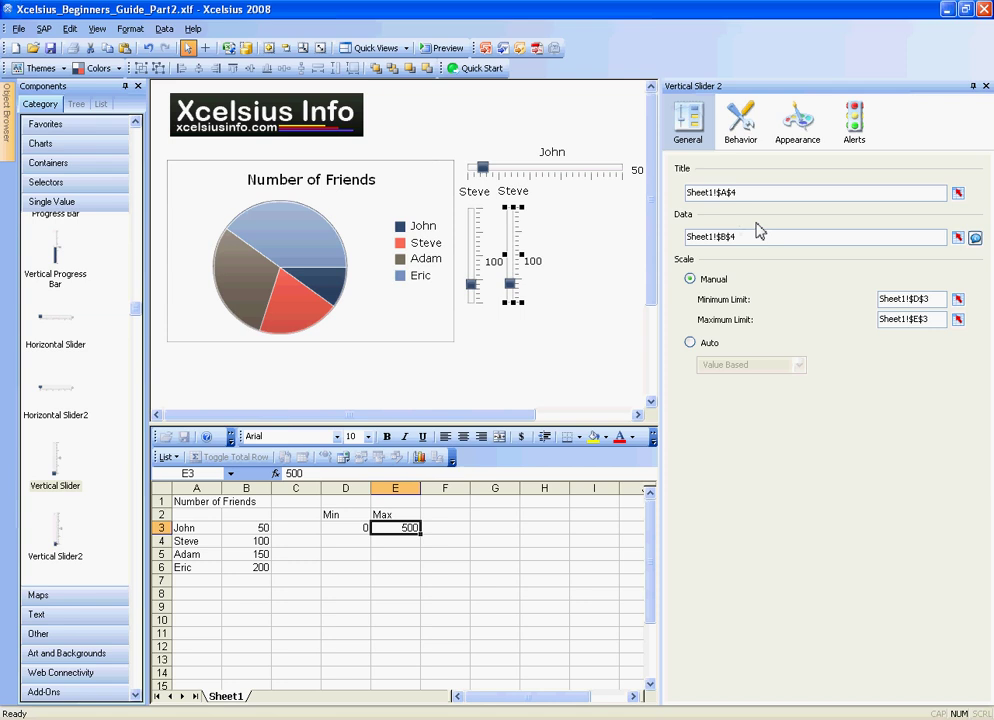
left_click(957, 193)
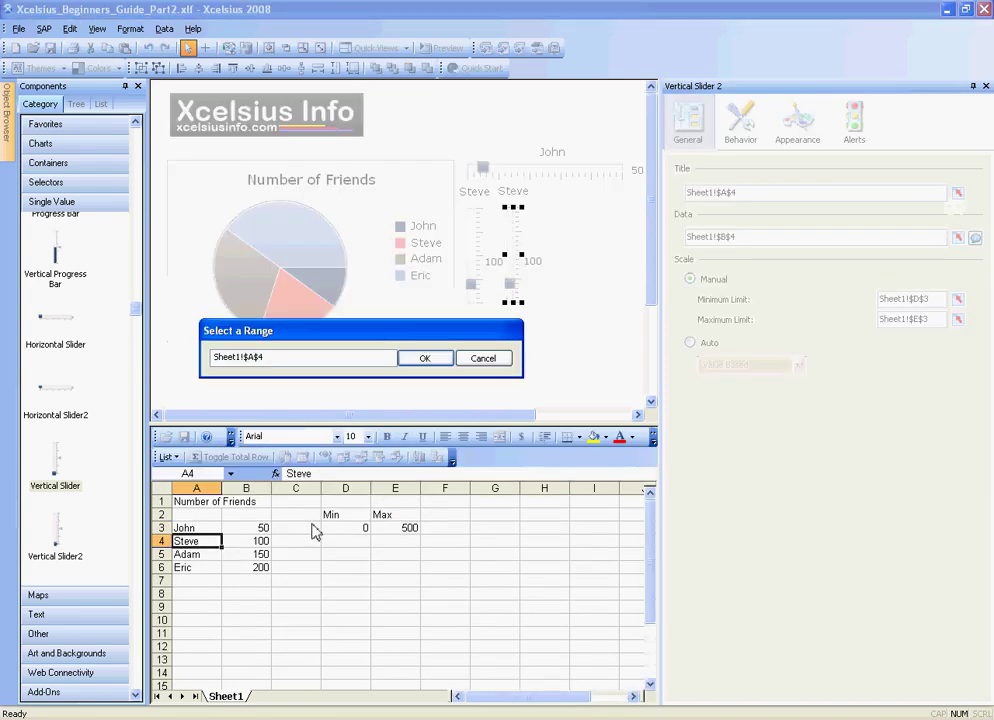
left_click(196, 554)
left_click(420, 360)
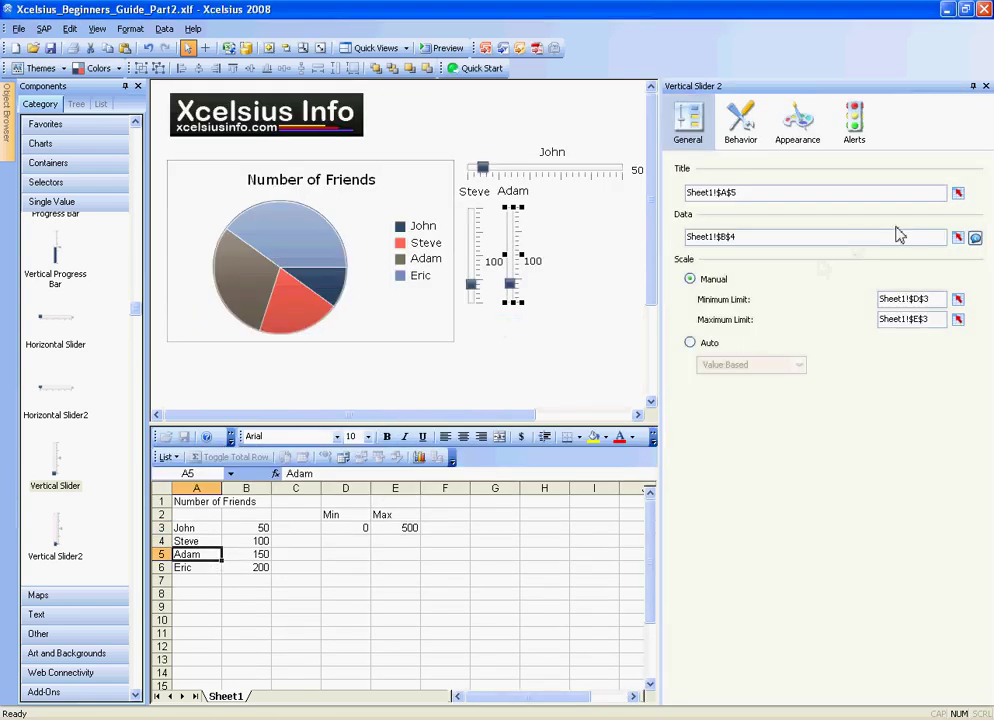
left_click(957, 238)
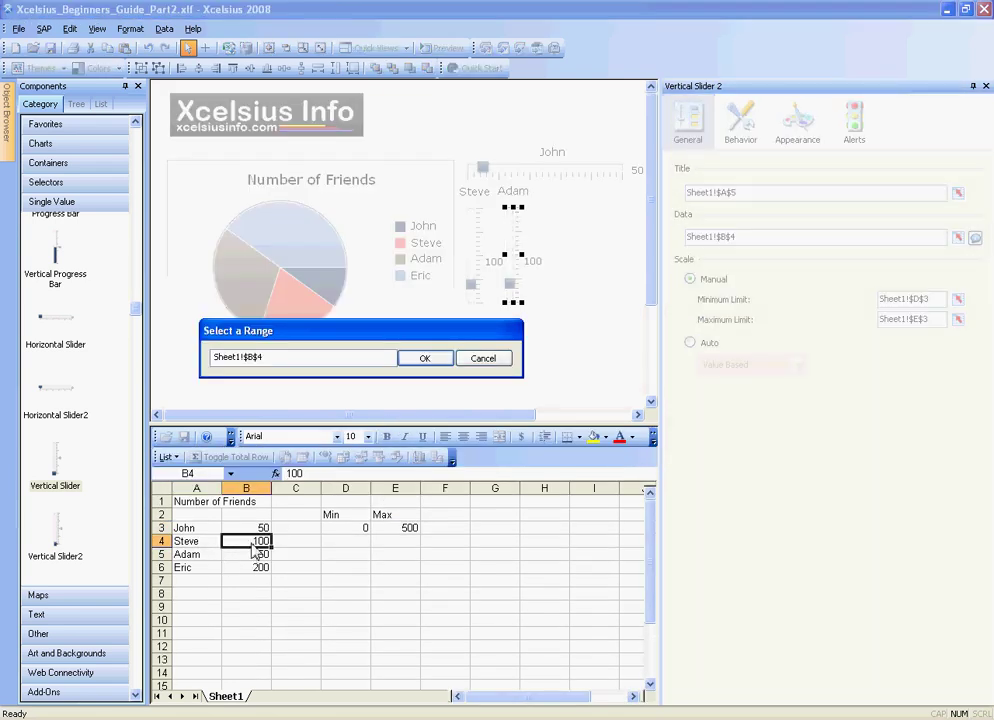
left_click(252, 556)
left_click(415, 362)
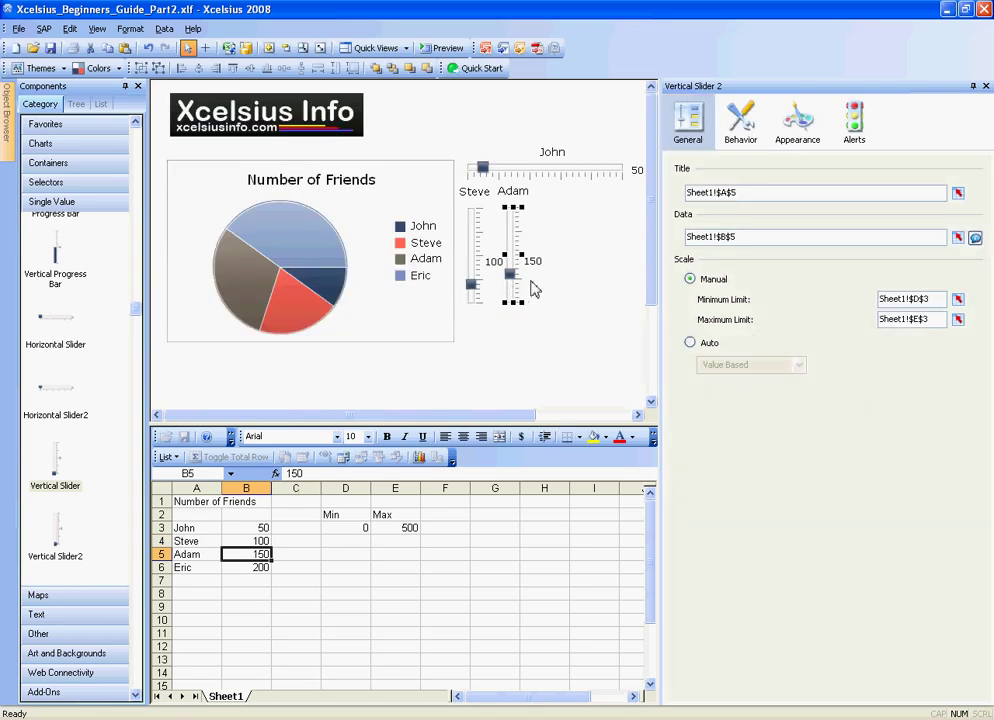
Paste a third slider, titled Eric from A6 and bound to B6, then preview the dashboard
key("ctrl+v")
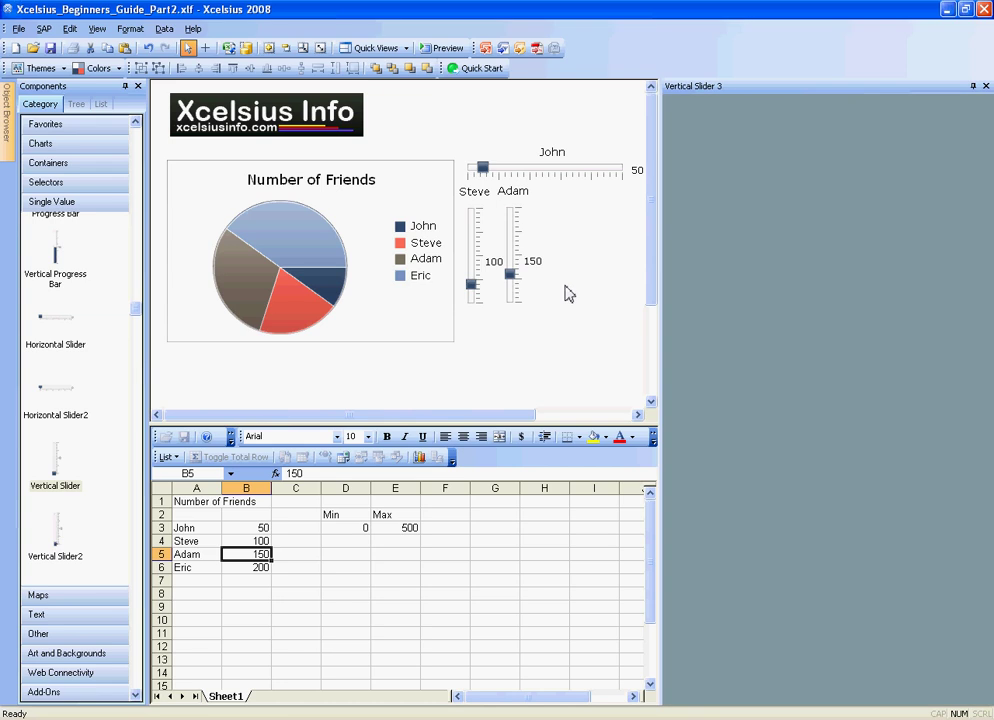
left_click_drag(519, 283, 565, 284)
left_click(955, 195)
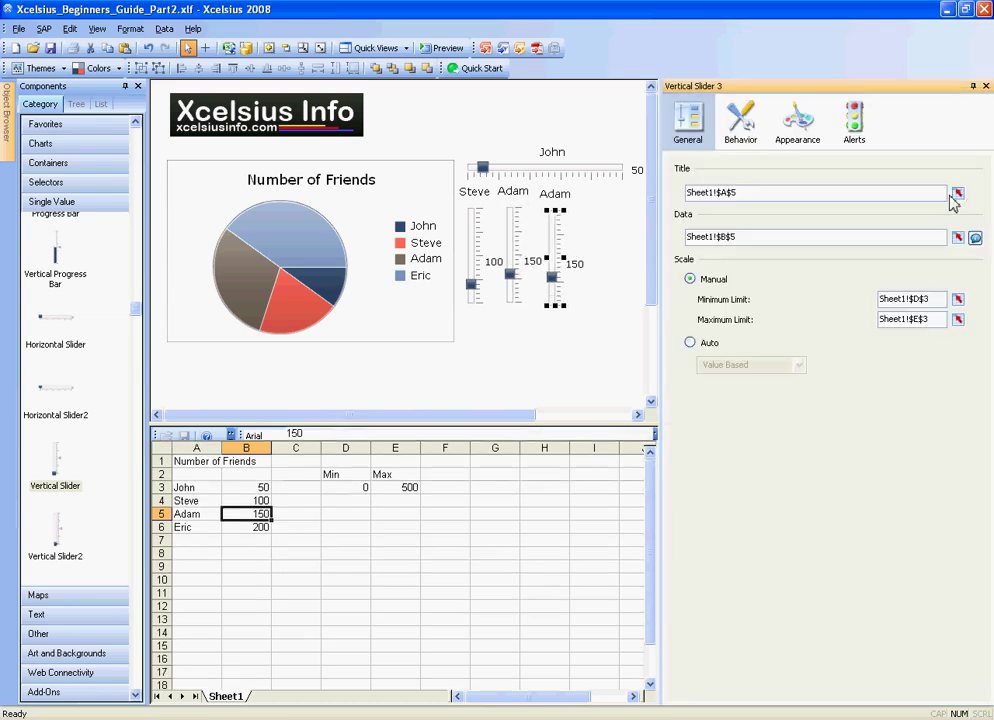
left_click(203, 568)
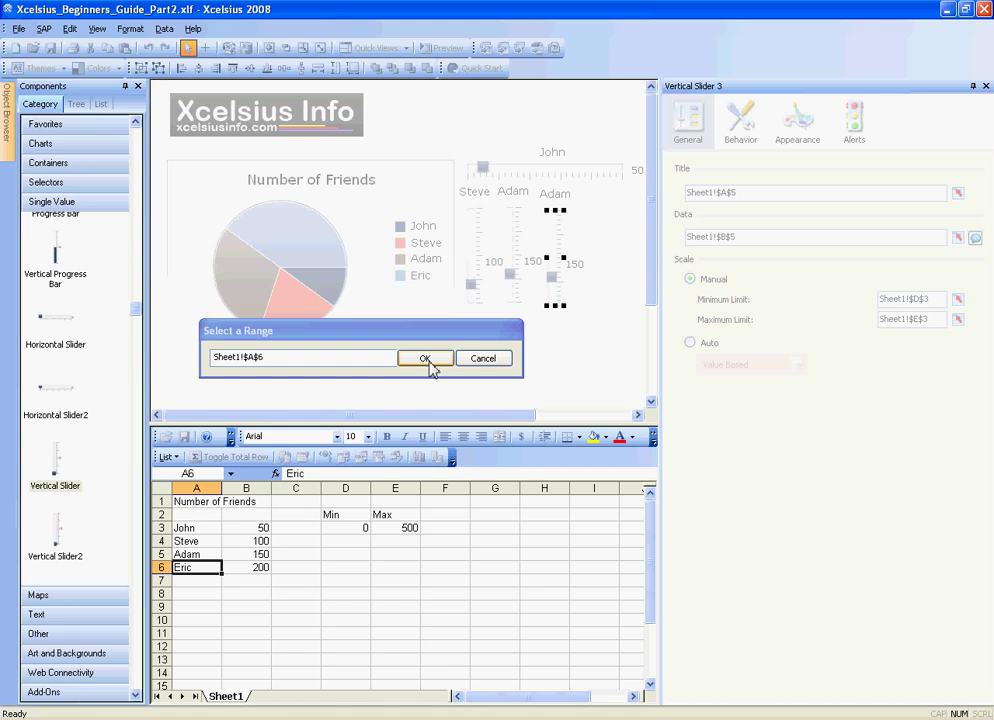
left_click(433, 362)
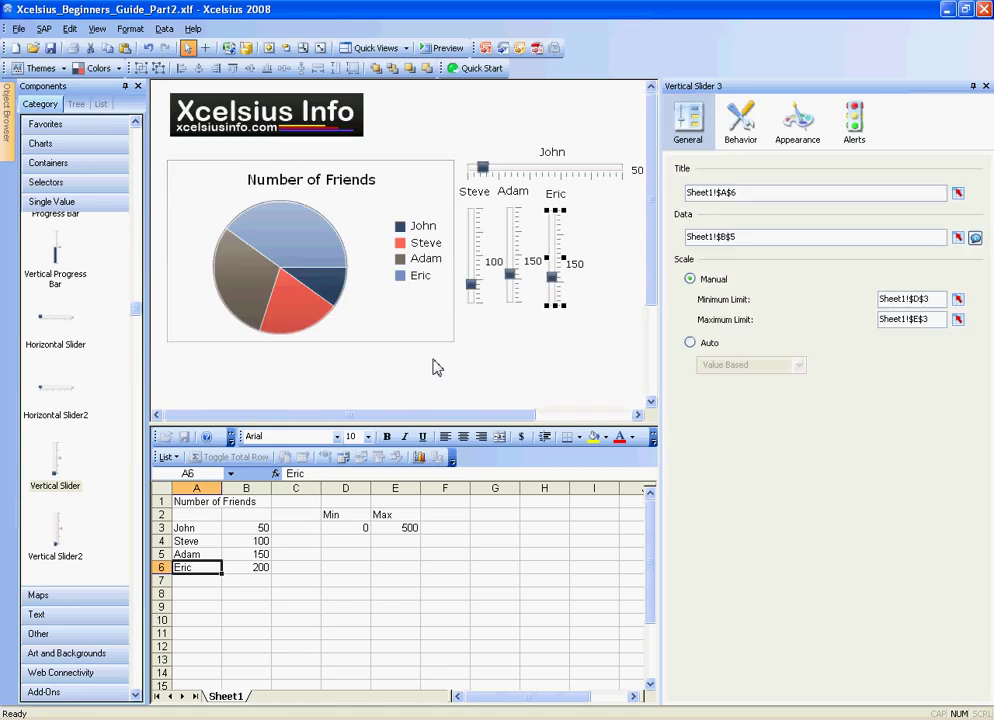
left_click(955, 238)
left_click(258, 568)
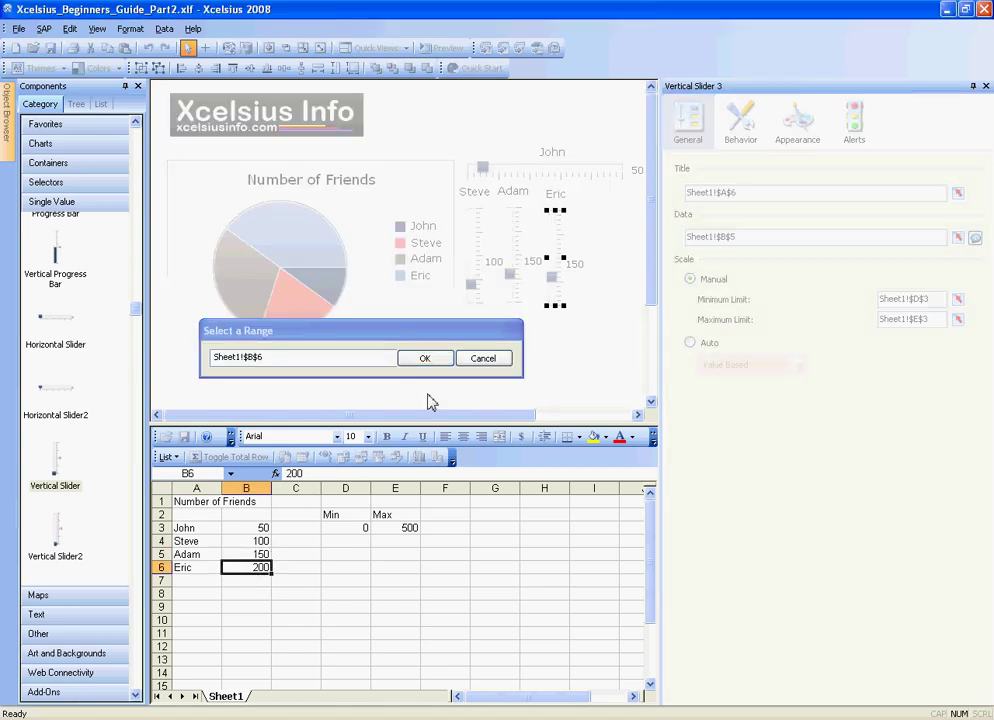
left_click(426, 360)
left_click(441, 52)
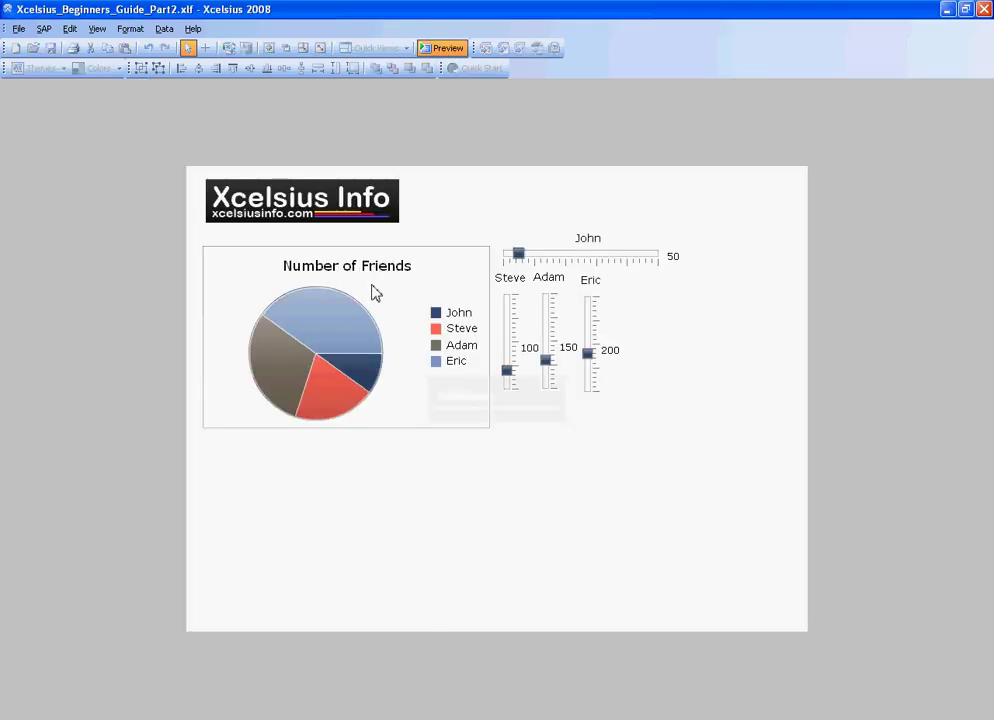
left_click_drag(507, 372, 507, 325)
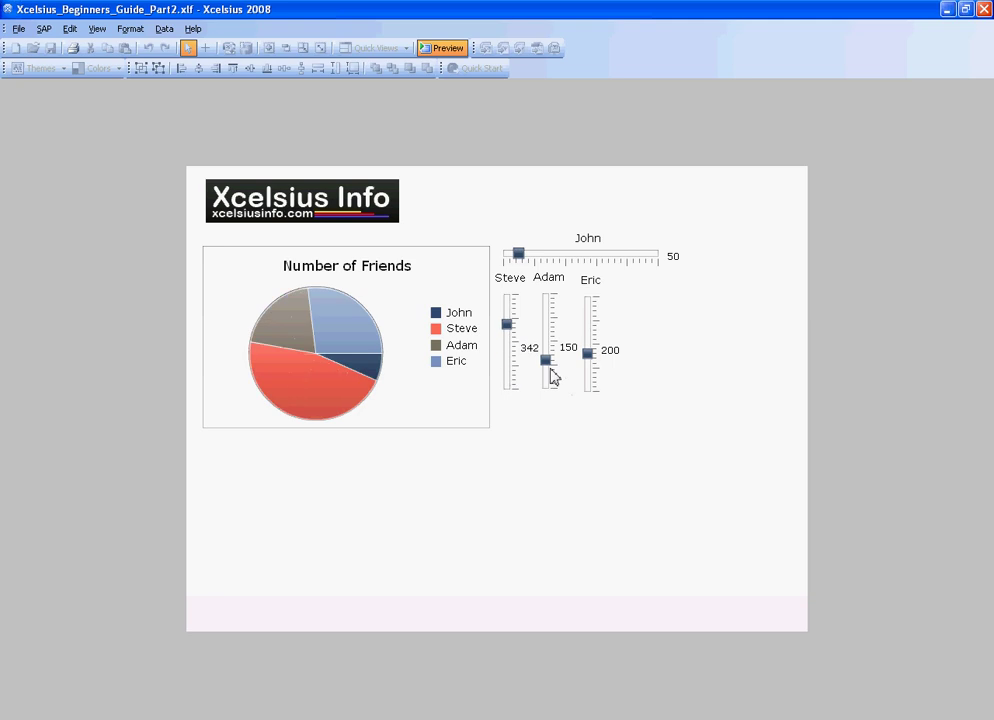
left_click_drag(546, 358, 588, 317)
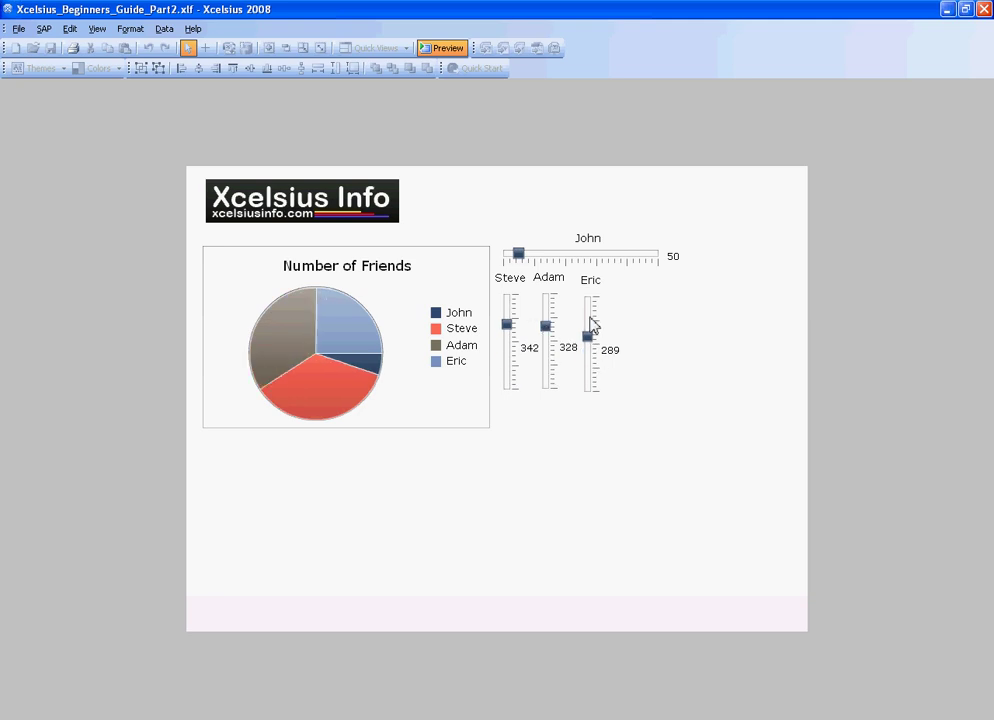
left_click_drag(548, 257, 588, 254)
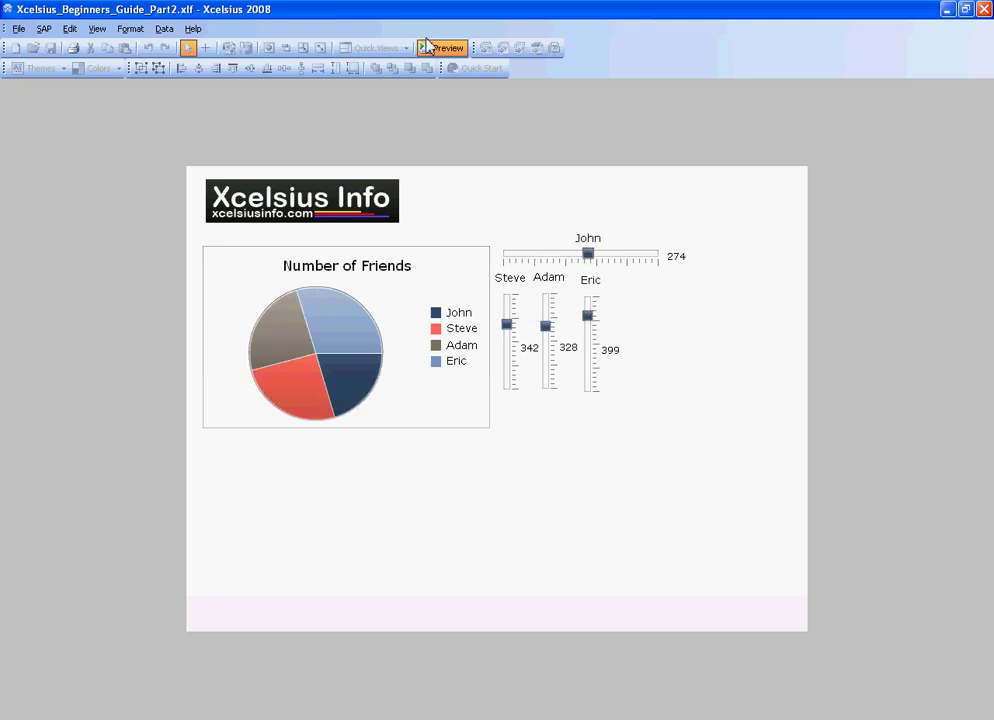
left_click(427, 45)
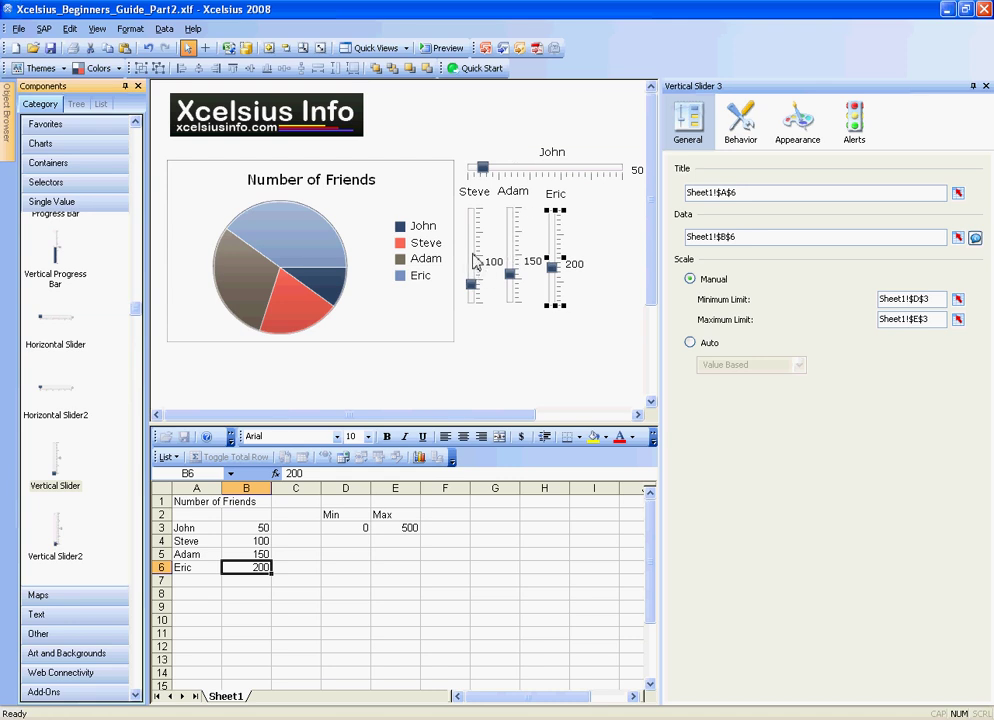
Select the Steve, Adam and Eric sliders together and apply Format > Align > Left
left_click_drag(476, 262, 524, 295)
left_click(508, 262)
left_click(572, 262)
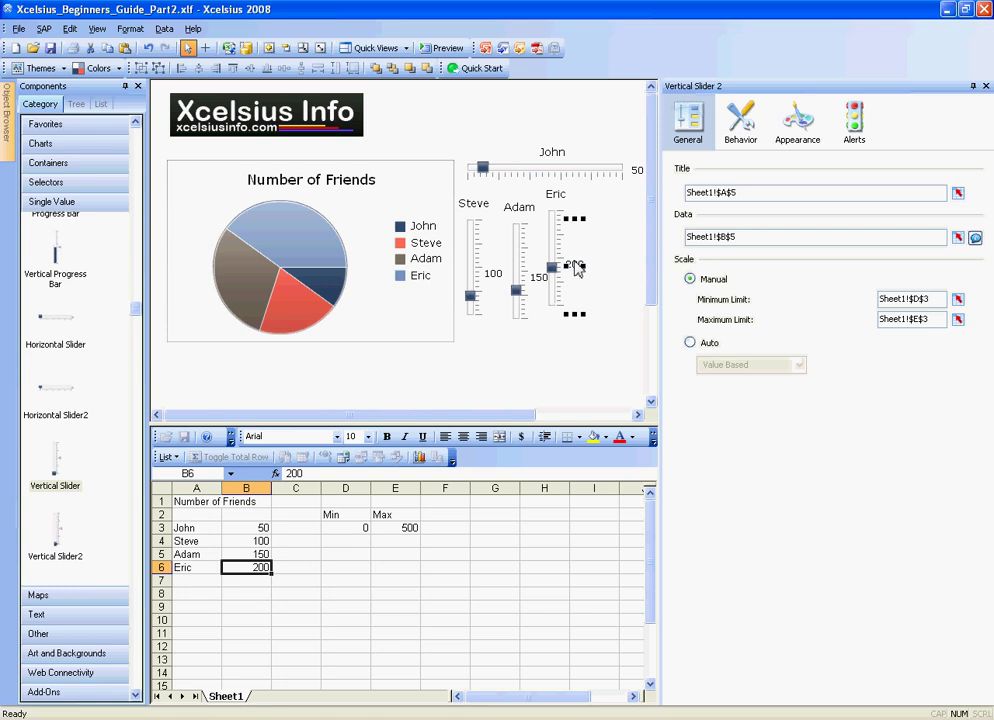
left_click(568, 270)
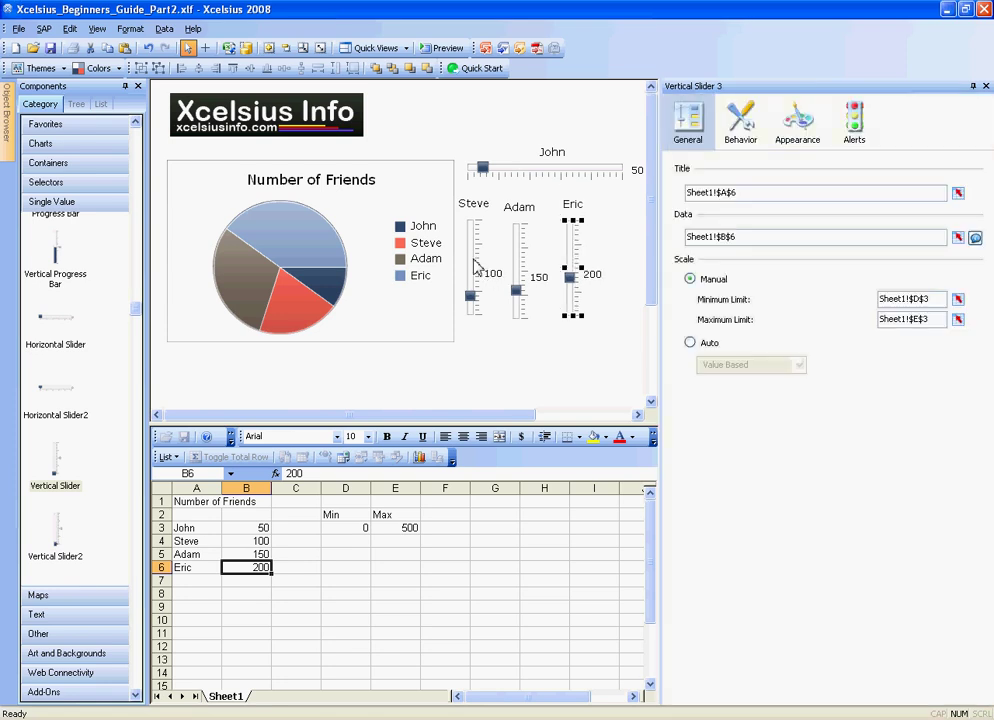
left_click(474, 265)
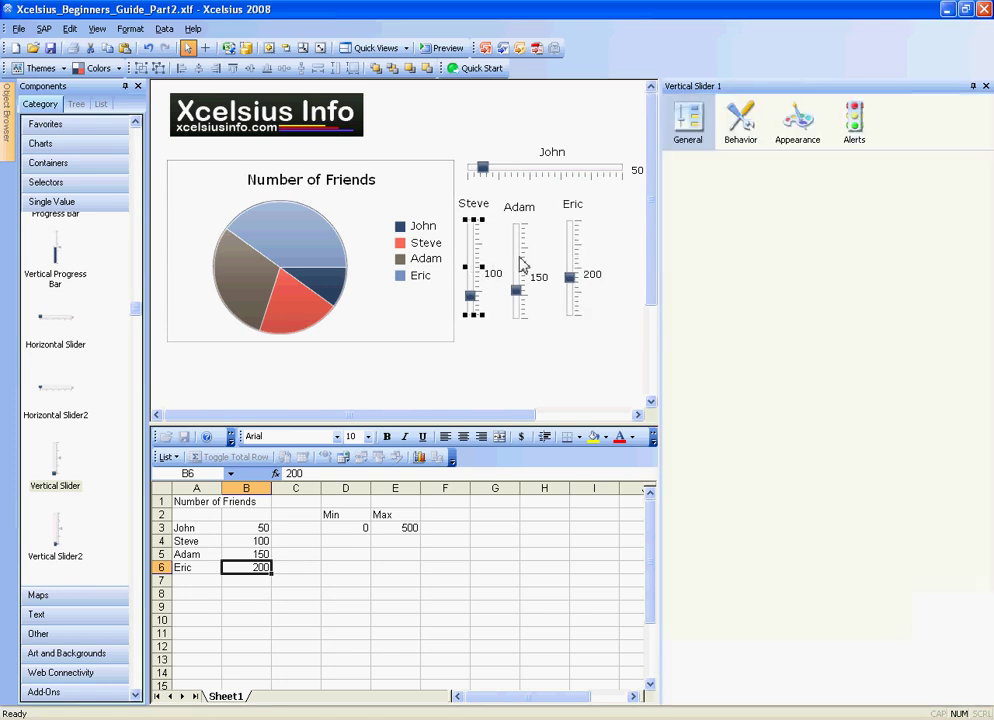
left_click(519, 263, "ctrl")
left_click(575, 261, "ctrl")
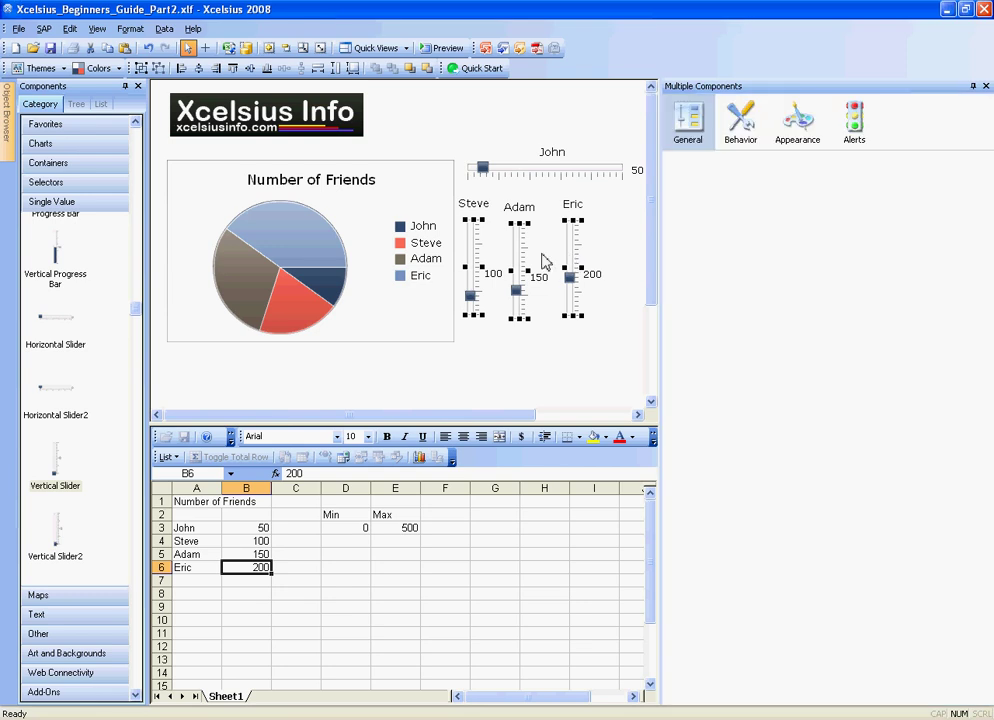
left_click(129, 29)
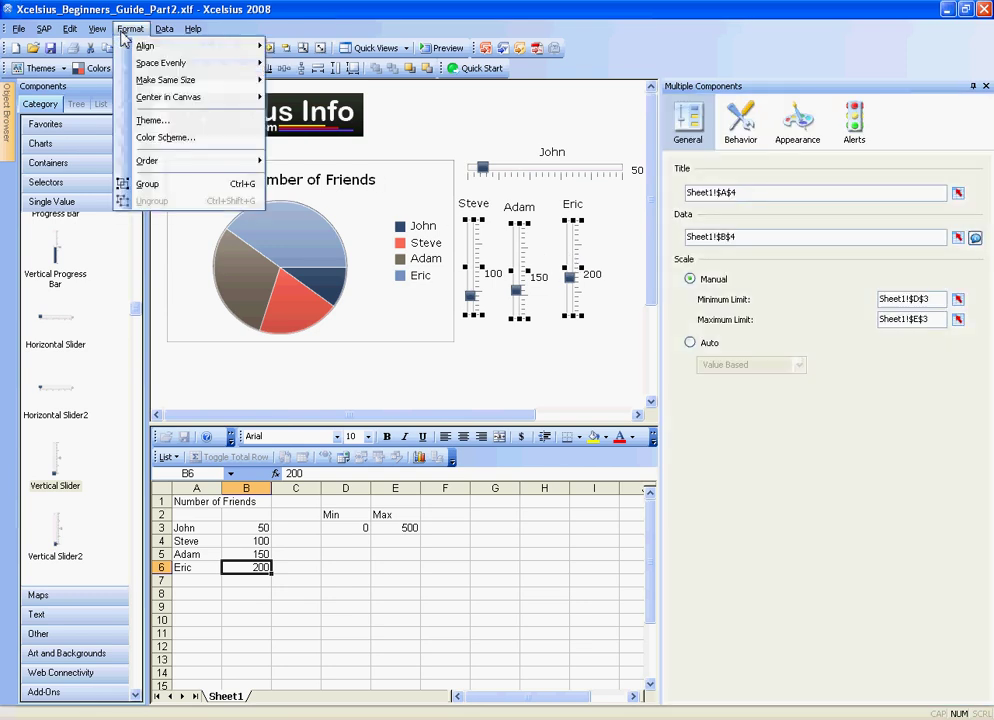
mouse_move(131, 51)
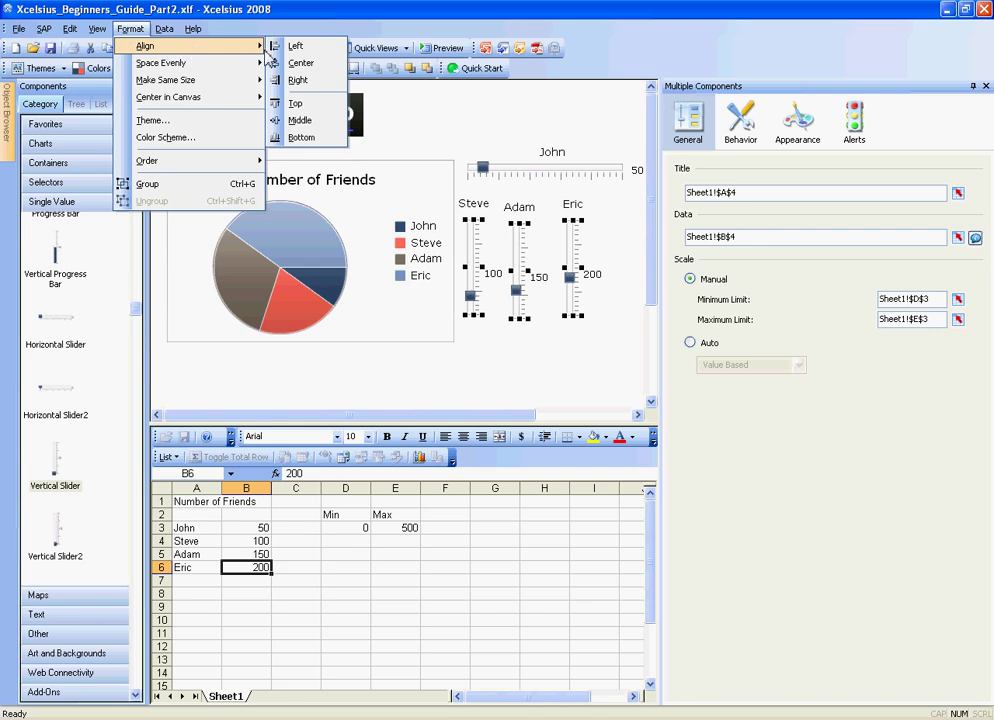
left_click(295, 46)
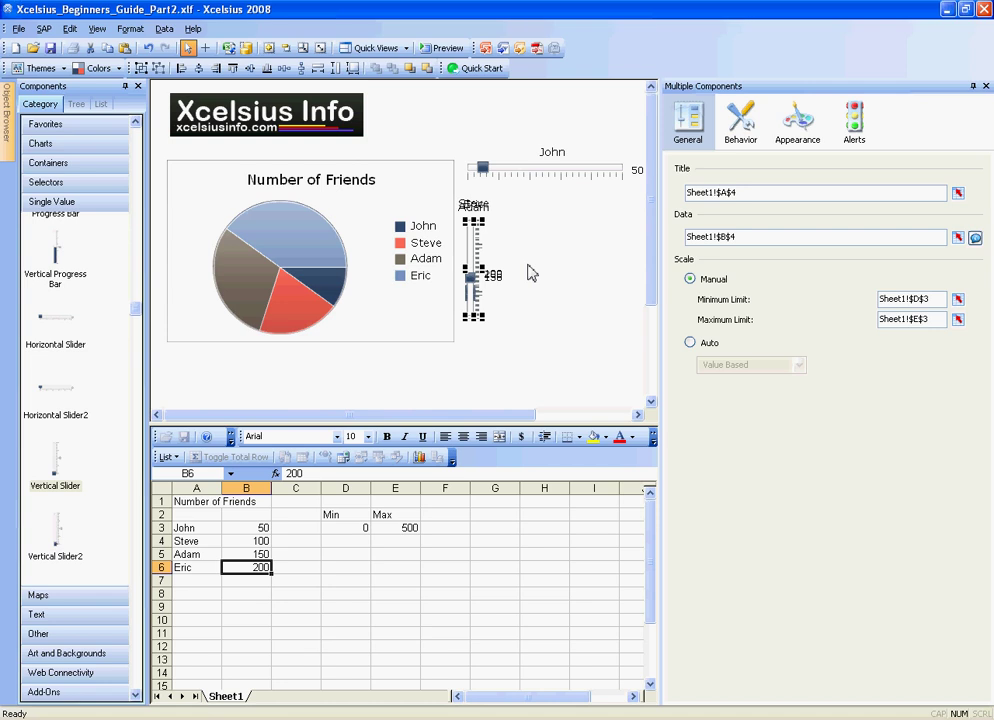
Drag Eric back out, select all three sliders, and space them evenly across
left_click(497, 371)
left_click_drag(472, 285, 521, 282)
left_click(473, 286)
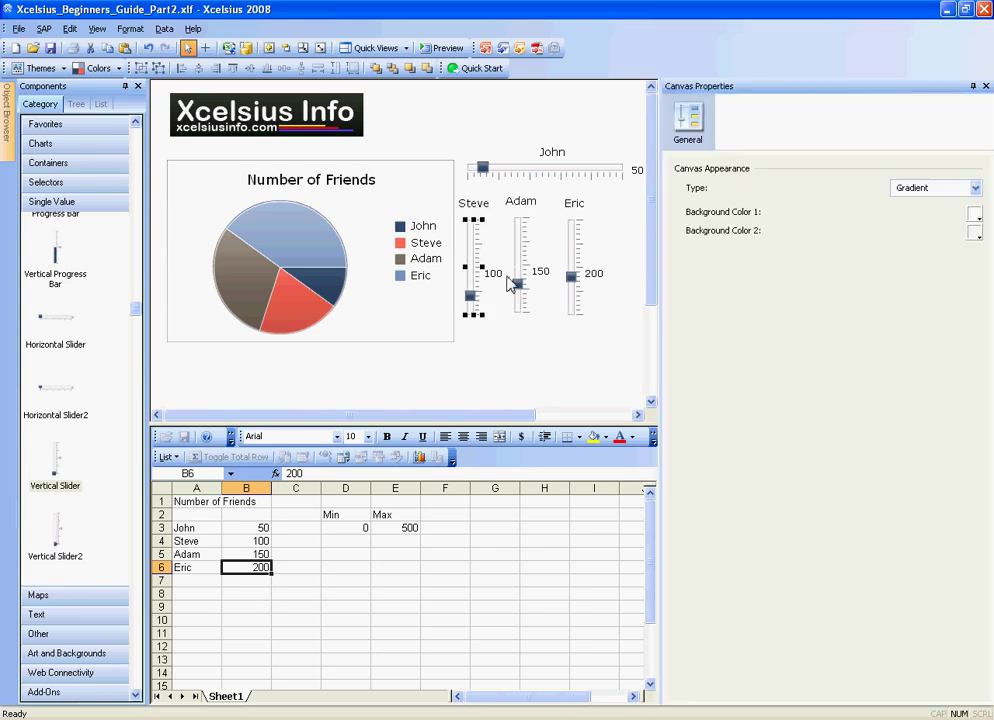
left_click(519, 285, "ctrl")
left_click(571, 276, "ctrl")
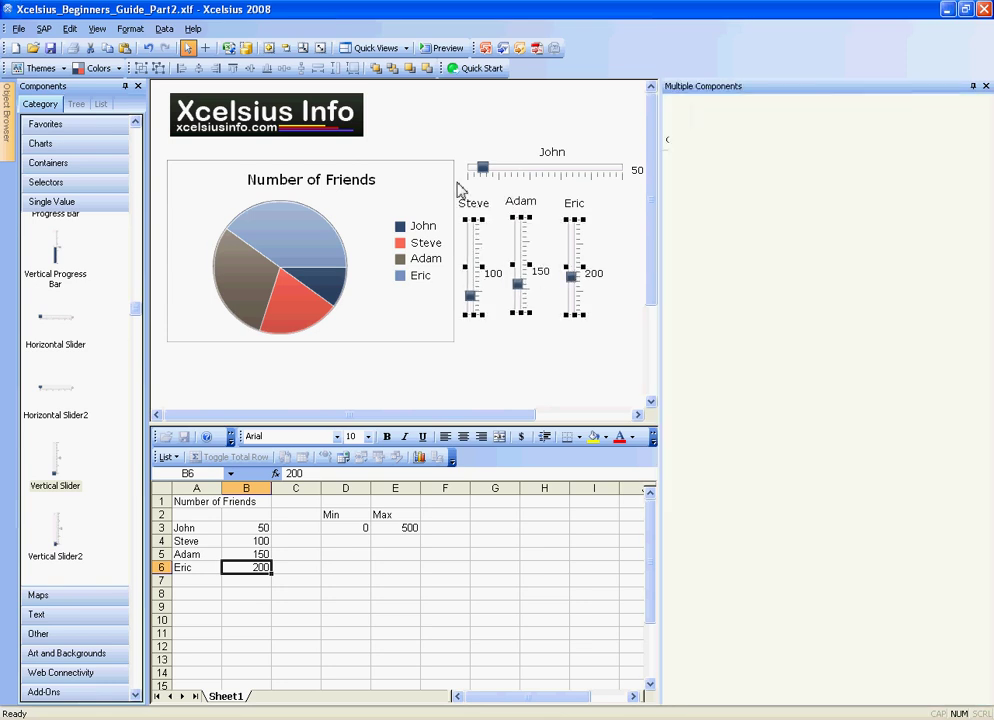
left_click(97, 28)
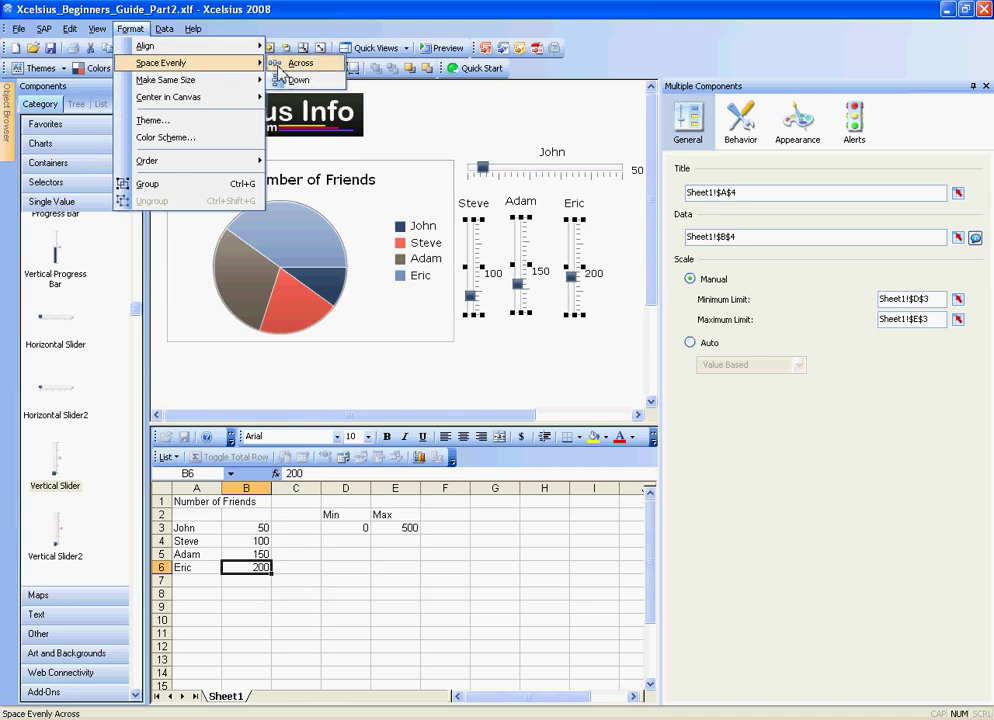
left_click(280, 64)
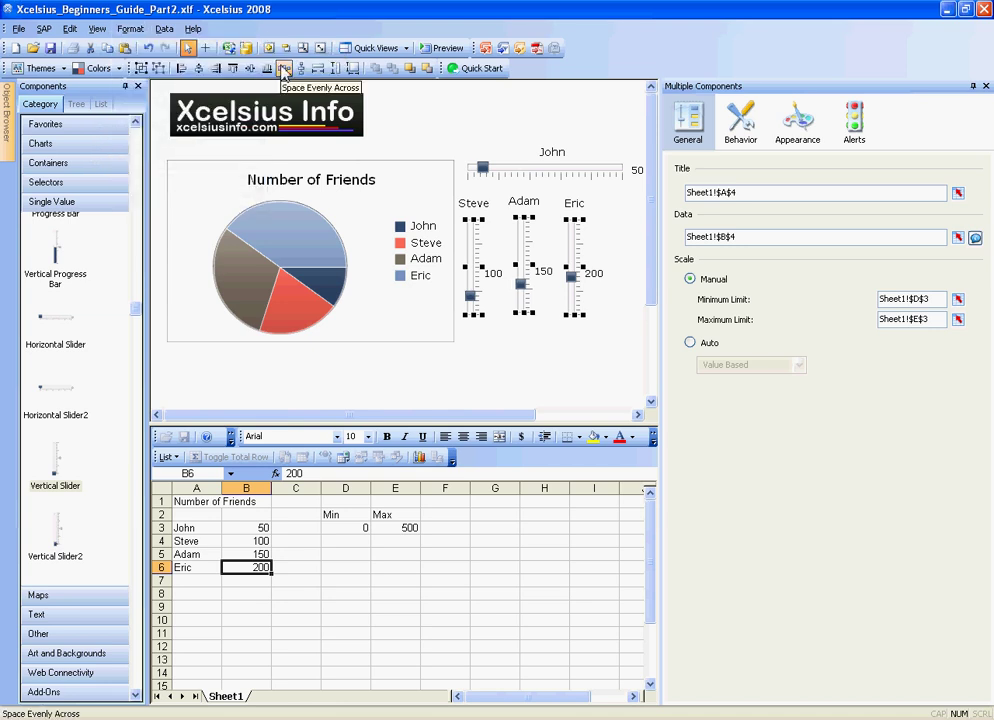
Give the three sliders even vertical spacing, the same width, and top alignment
left_click(130, 28)
mouse_move(147, 73)
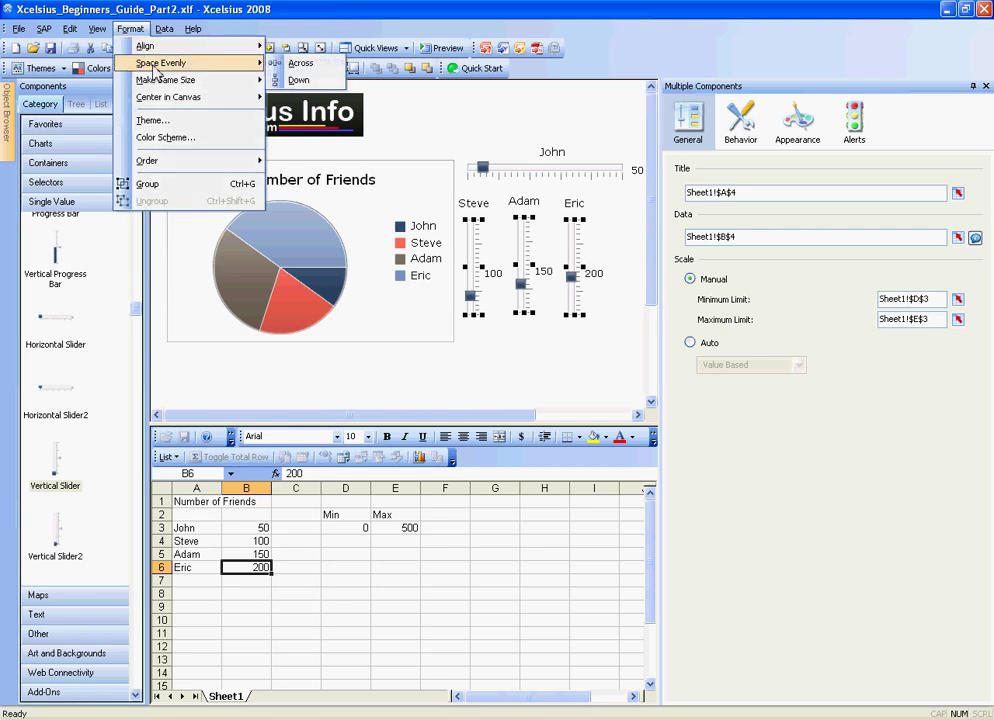
left_click(295, 80)
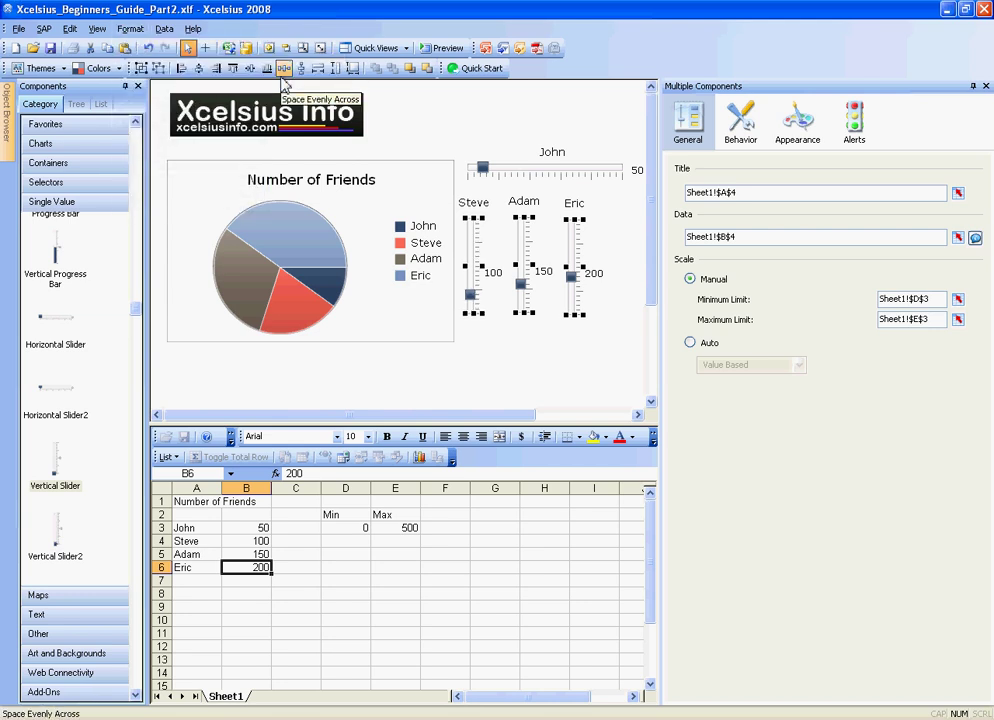
left_click(131, 30)
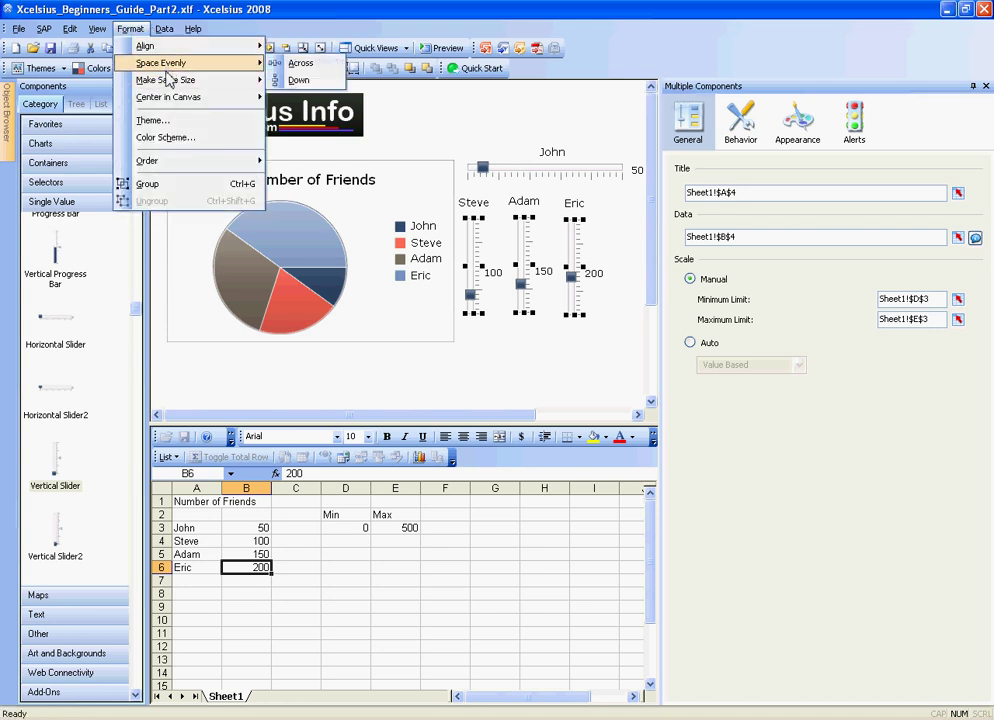
mouse_move(170, 79)
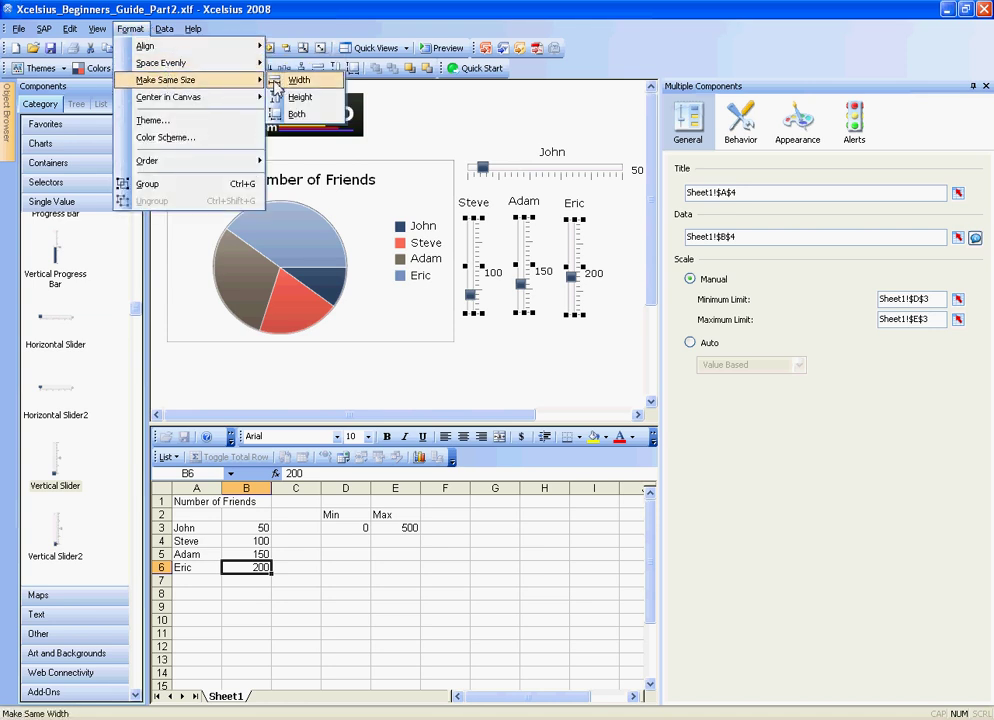
left_click(278, 80)
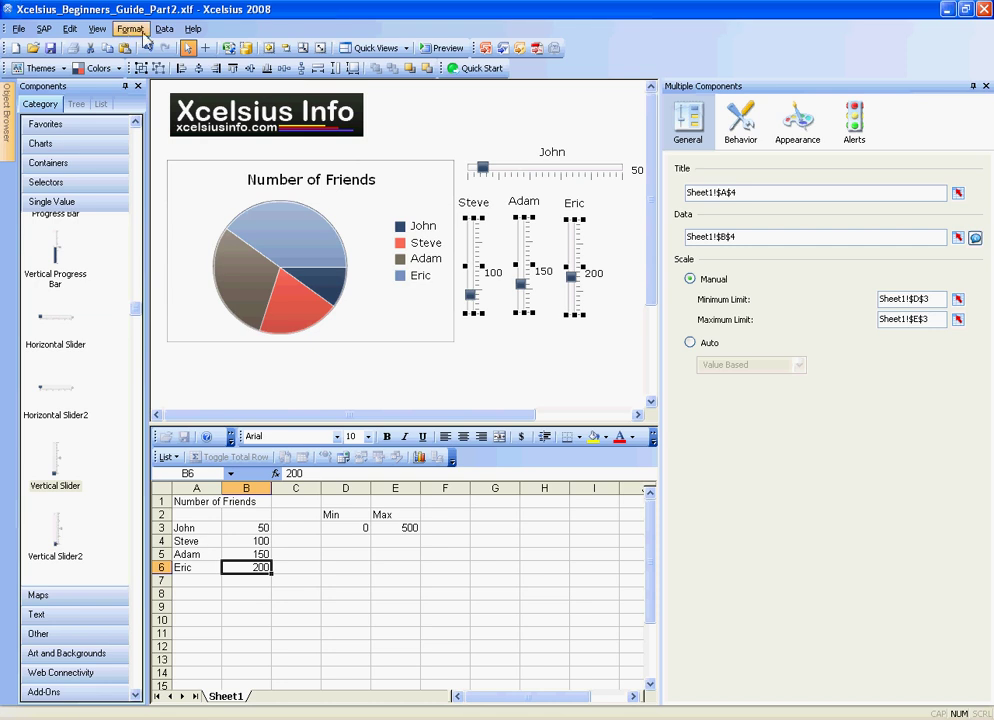
left_click(98, 29)
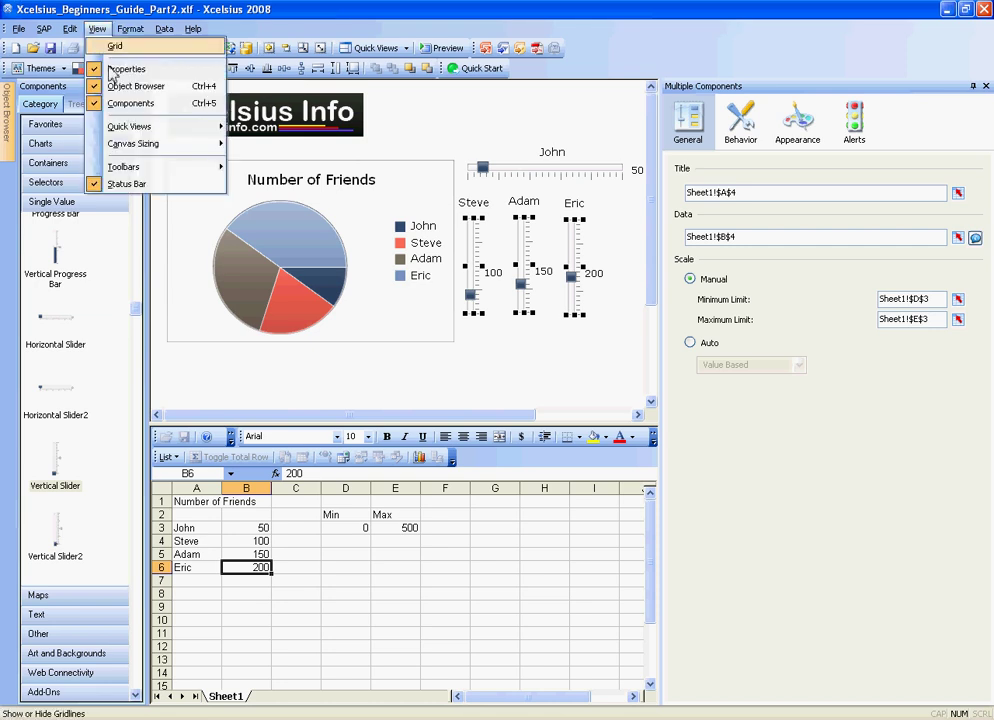
mouse_move(181, 84)
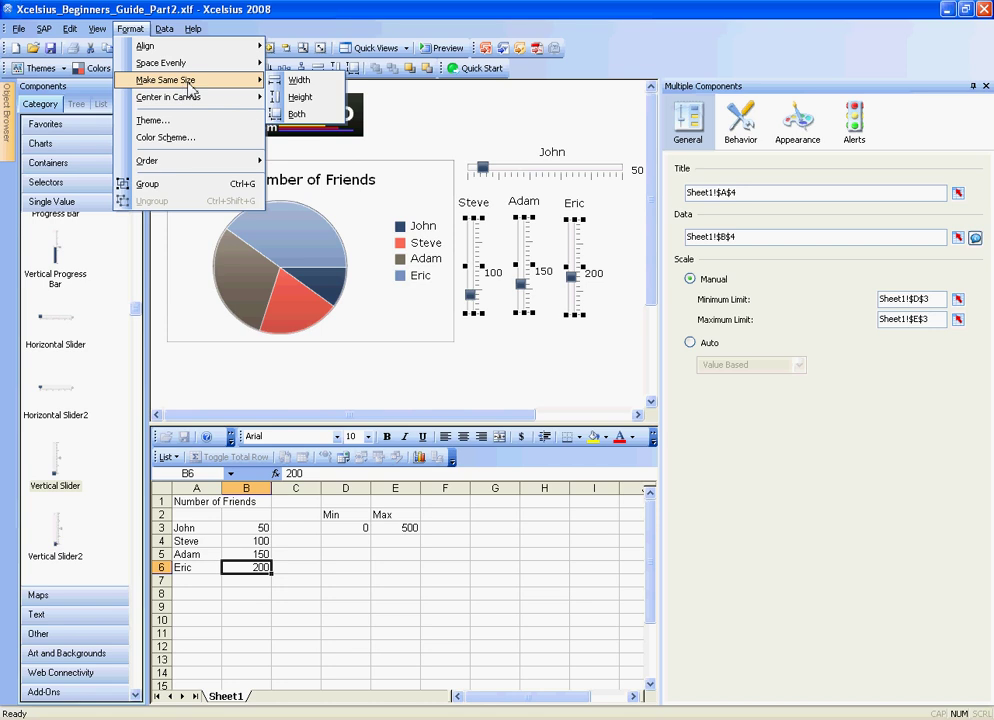
mouse_move(190, 45)
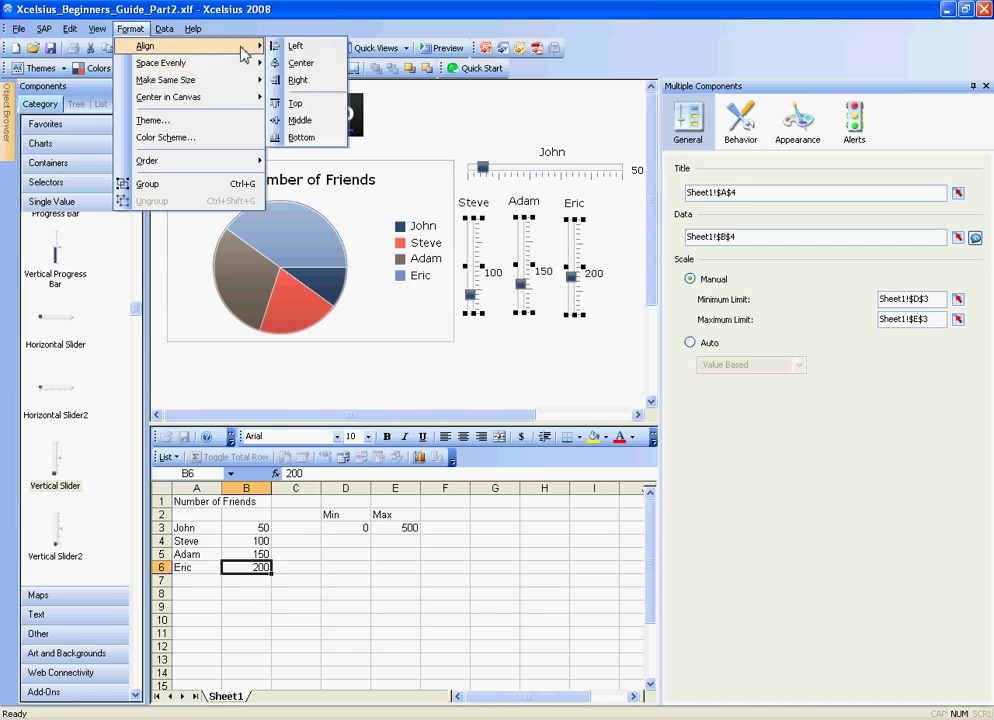
left_click(300, 104)
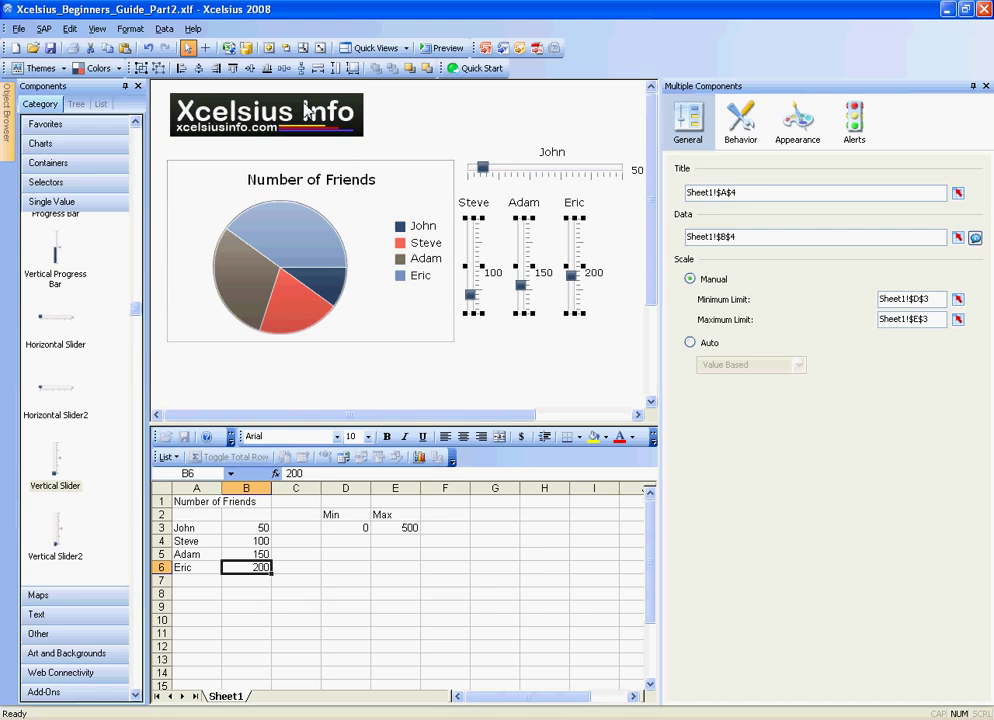
In preview, raise Steve to 337 and Adam to 422, and lower Eric to 99
left_click(441, 48)
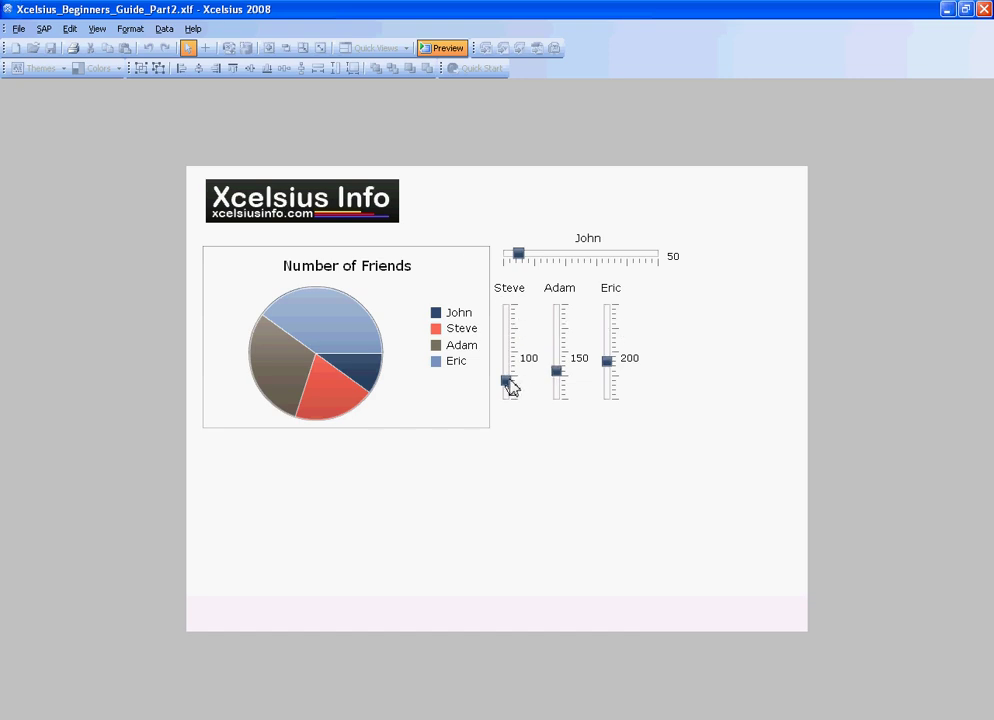
left_click_drag(508, 382, 507, 336)
left_click_drag(557, 371, 557, 318)
left_click_drag(606, 361, 608, 388)
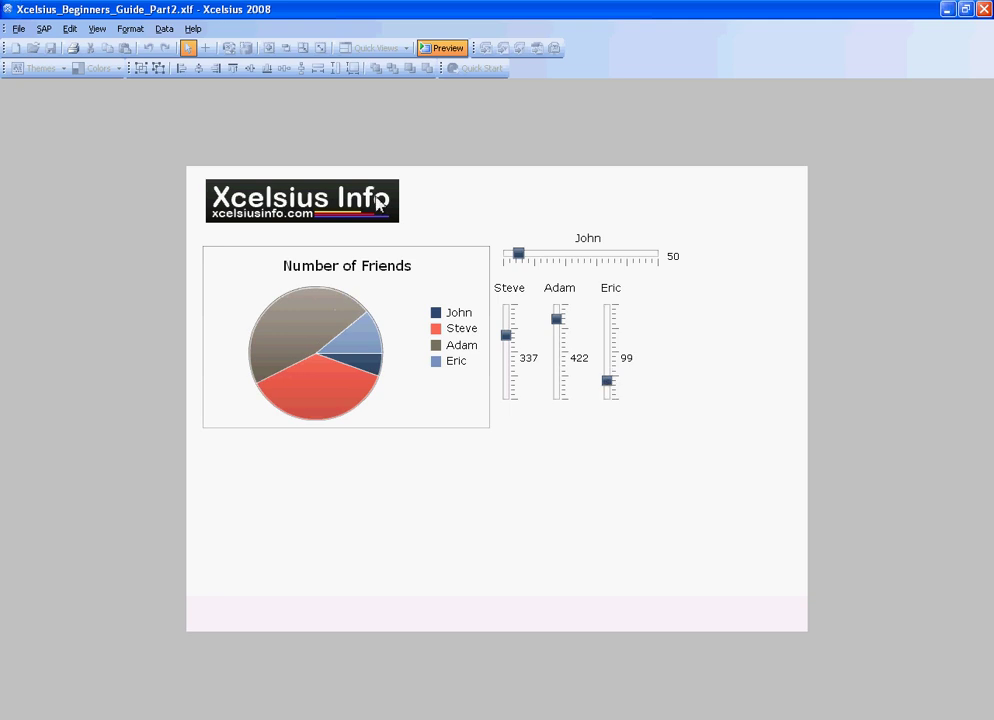